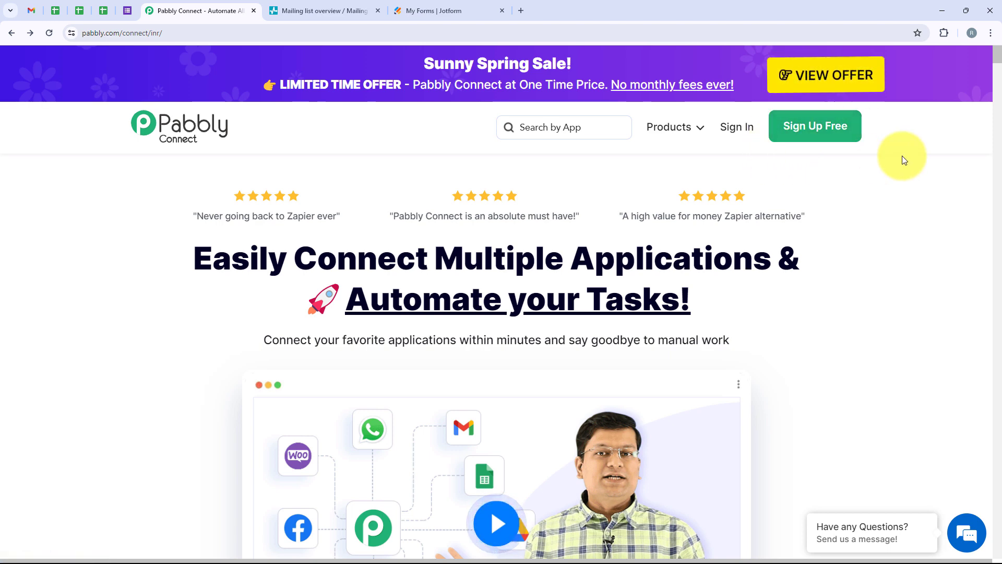
Sign in to the Pabbly account and open the Pabbly Connect dashboard.
left_click(741, 128)
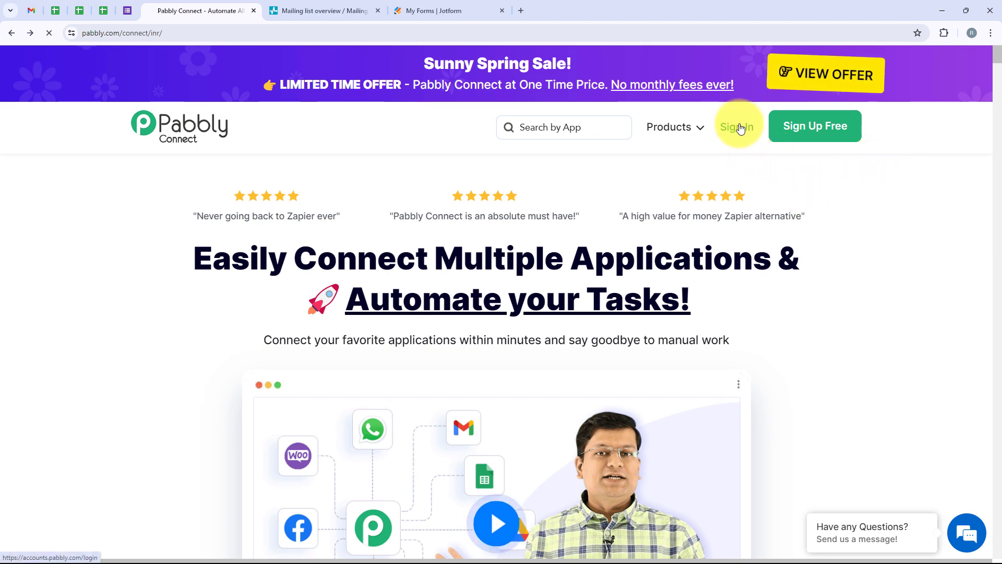
left_click_drag(125, 134, 276, 139)
scroll(331, 258, "down", 3)
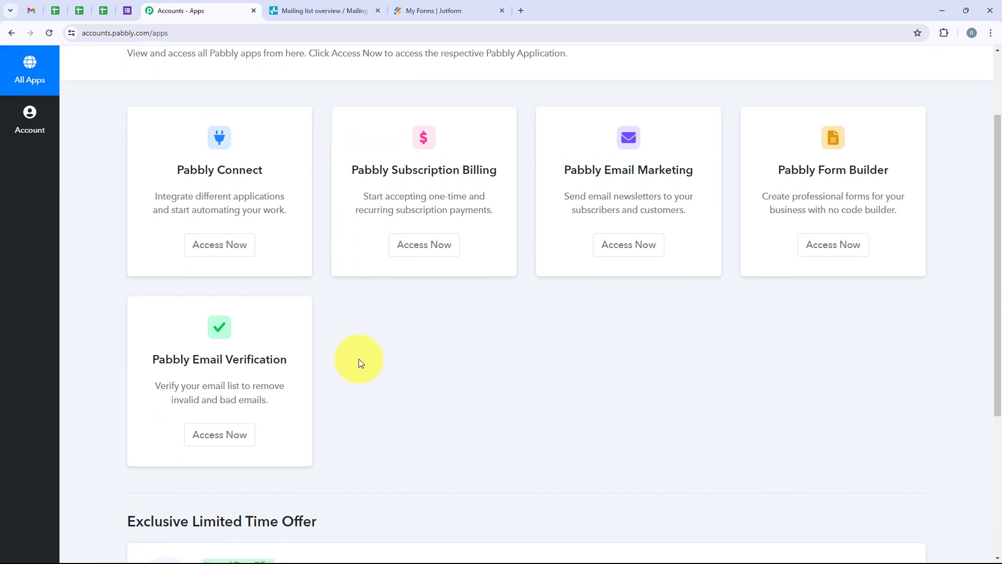
scroll(358, 359, "up", 3)
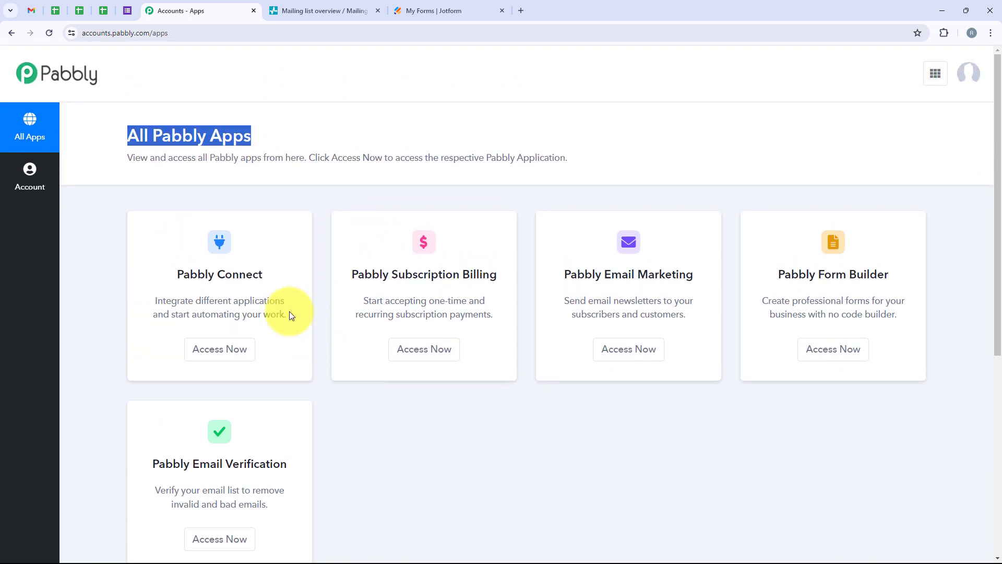
left_click_drag(265, 274, 176, 285)
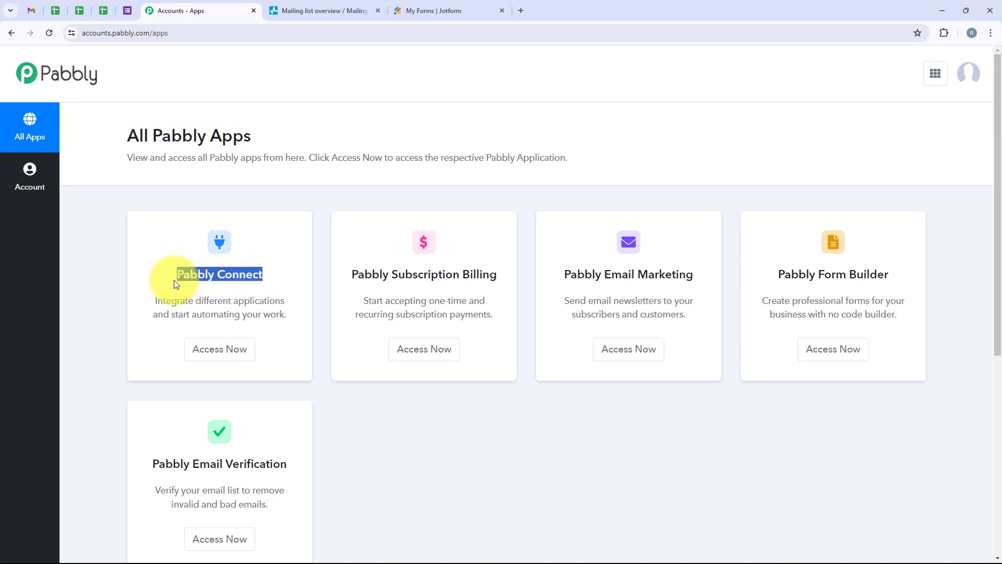
left_click(183, 243)
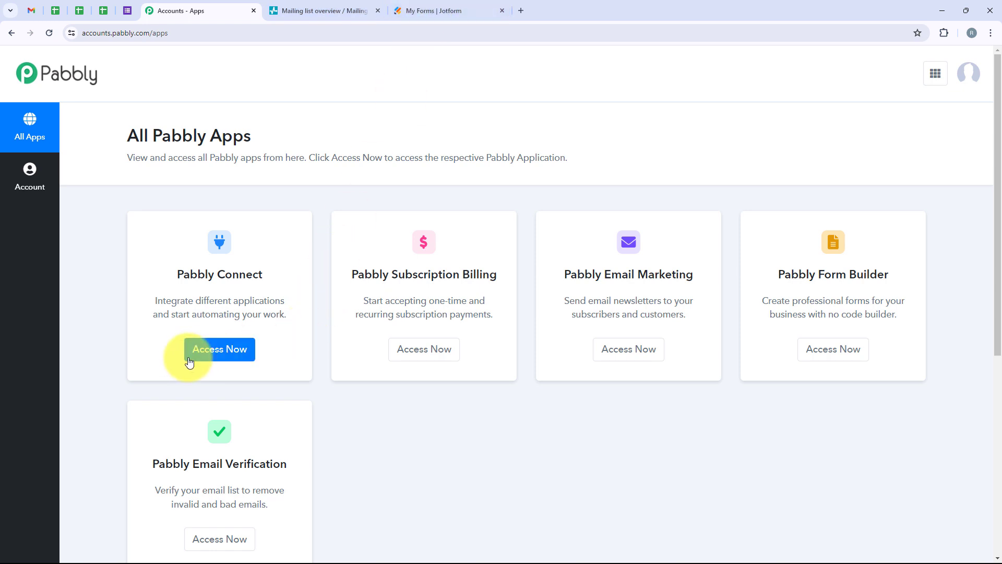
left_click(220, 349)
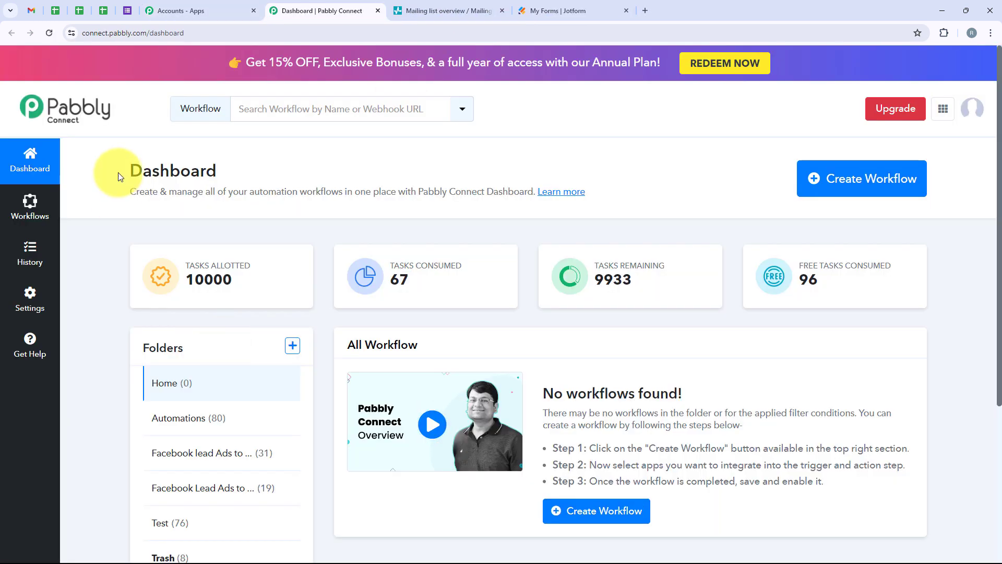
left_click_drag(112, 174, 215, 177)
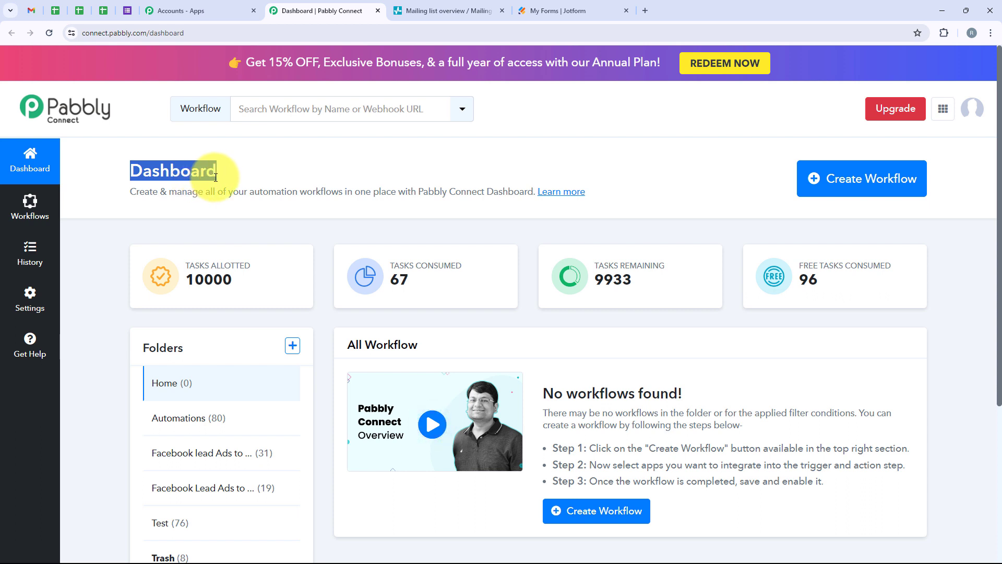
Create a workflow named "How to Create SendPulse Subscriber on Jotform Submission" in the Automations folder.
left_click(828, 178)
left_click_drag(417, 250, 342, 252)
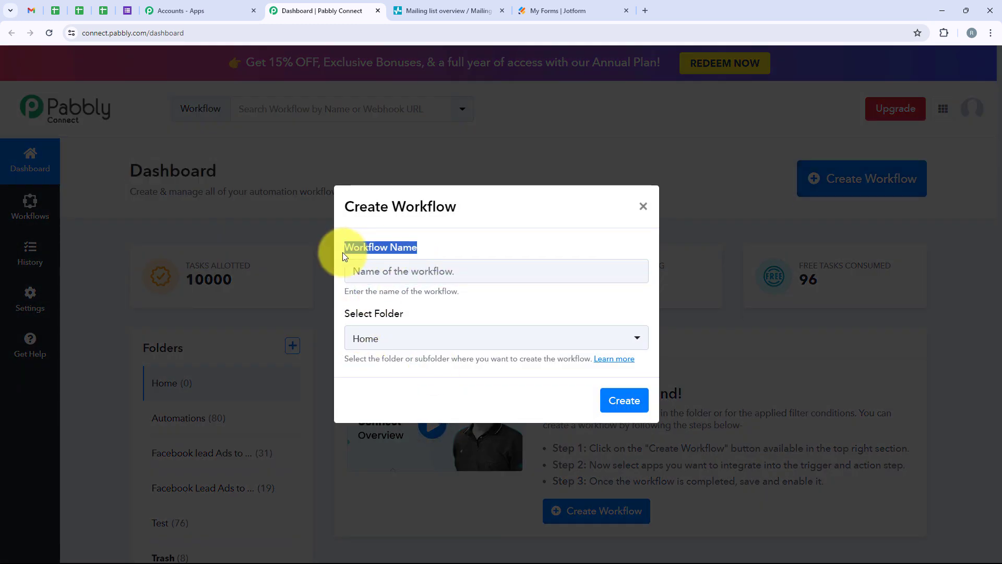
left_click_drag(407, 313, 343, 315)
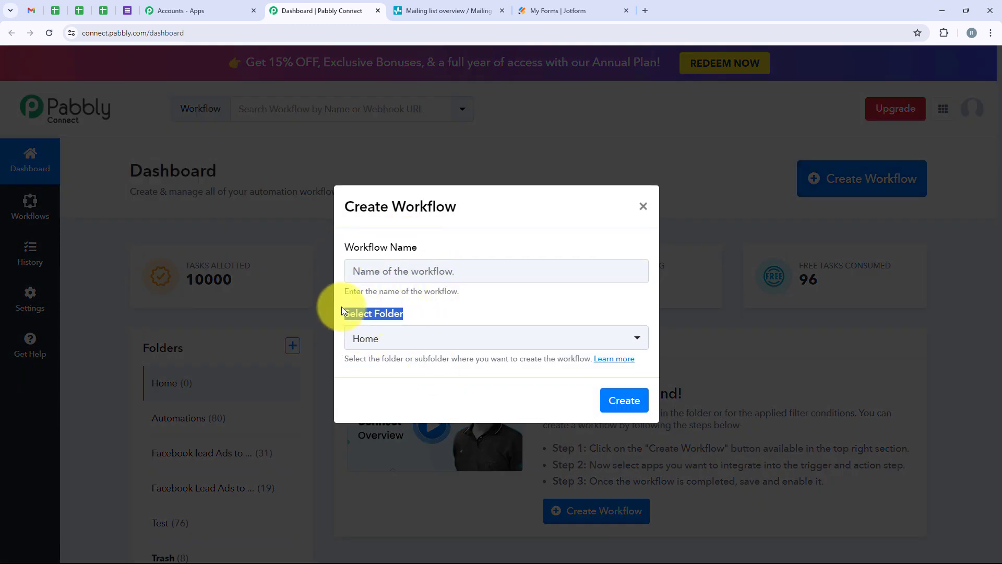
left_click(397, 329)
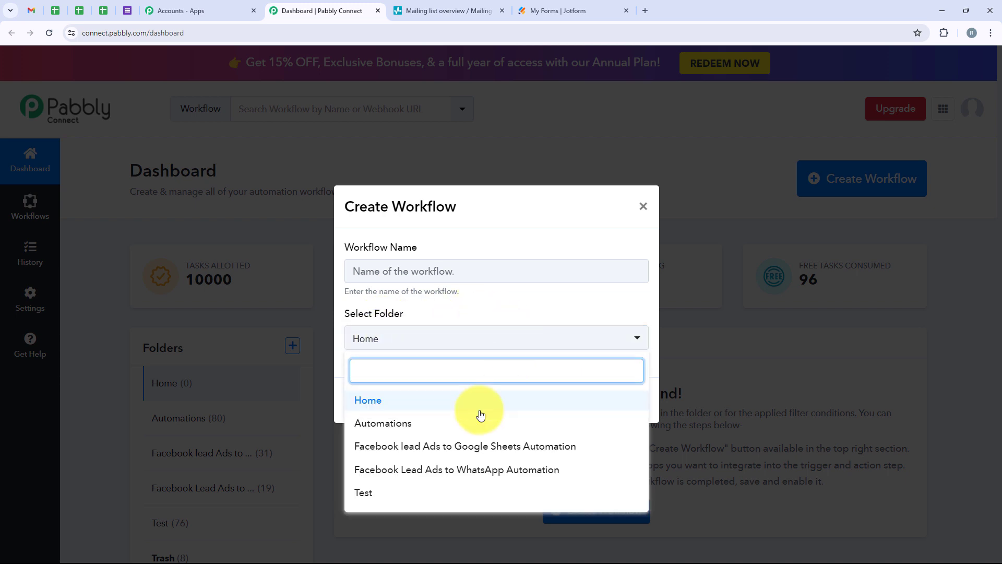
left_click(425, 426)
left_click(401, 267)
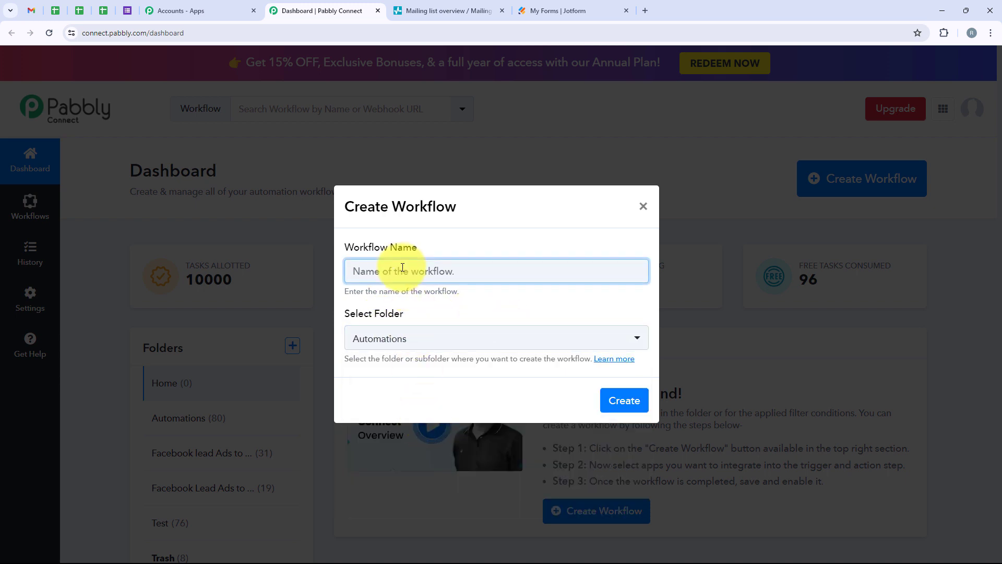
type("How to Create SendPulse Subscriber on Jotform Submission")
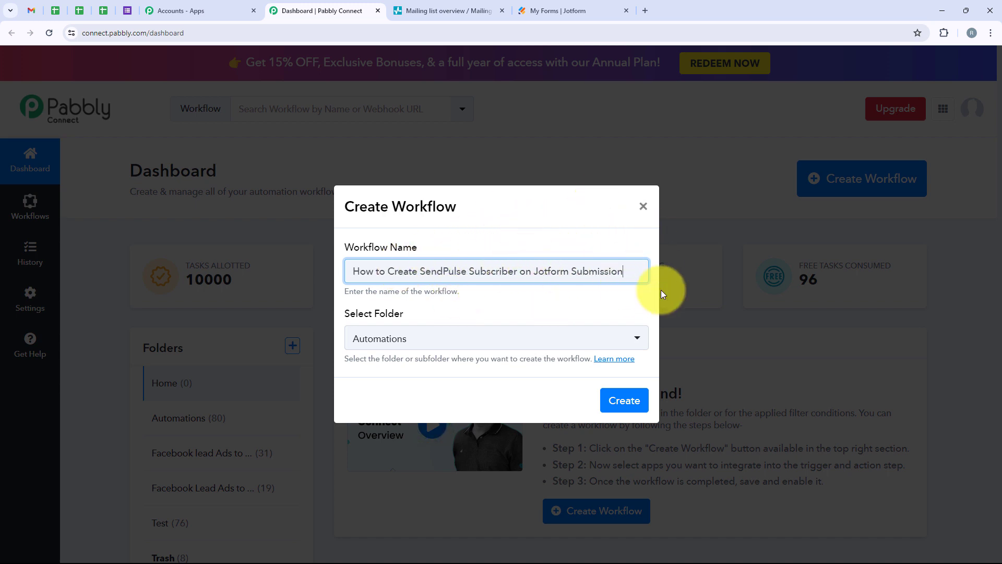
left_click(624, 401)
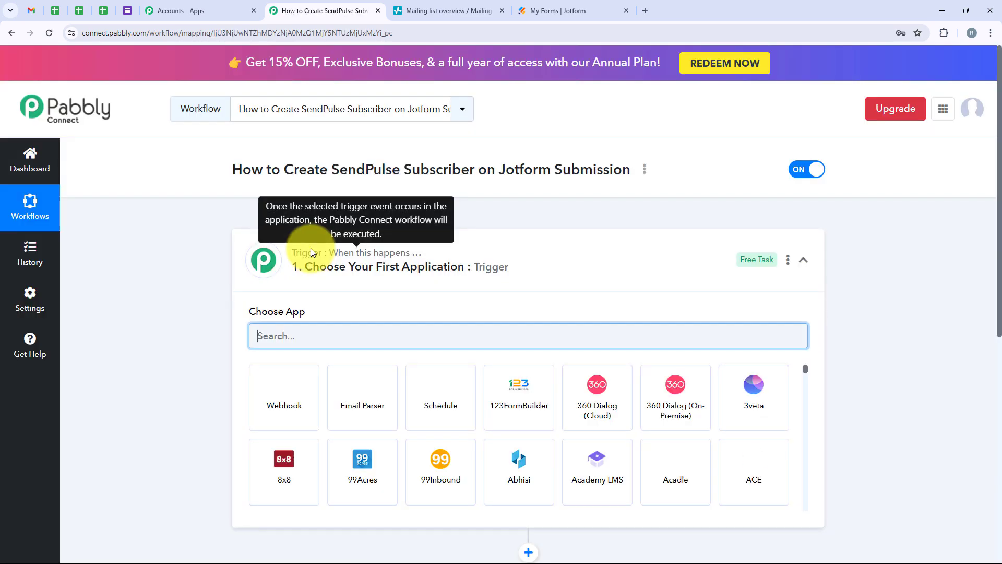
Set the workflow's trigger application to Jotform with the New Response trigger event.
left_click(596, 260)
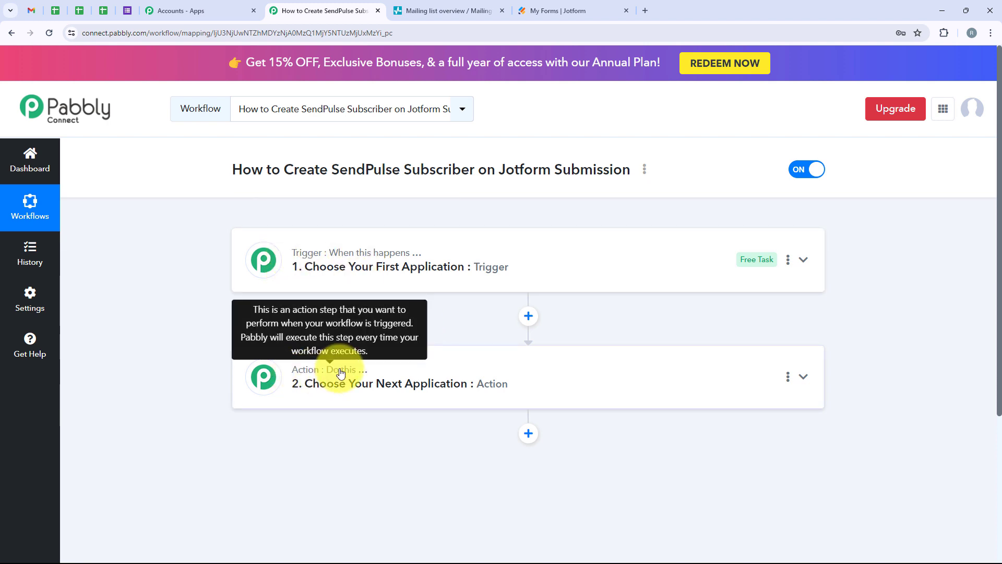
left_click(364, 274)
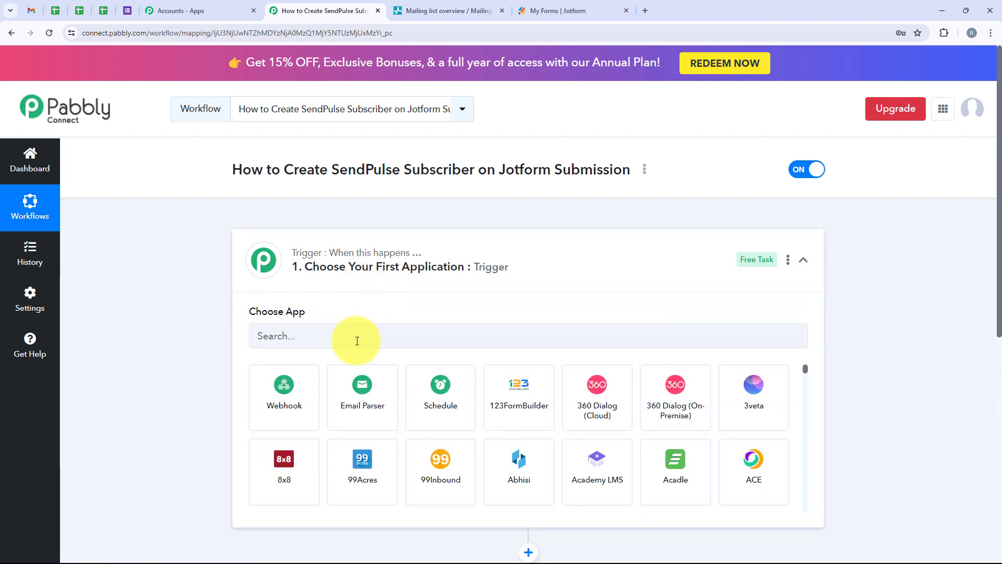
left_click(357, 340)
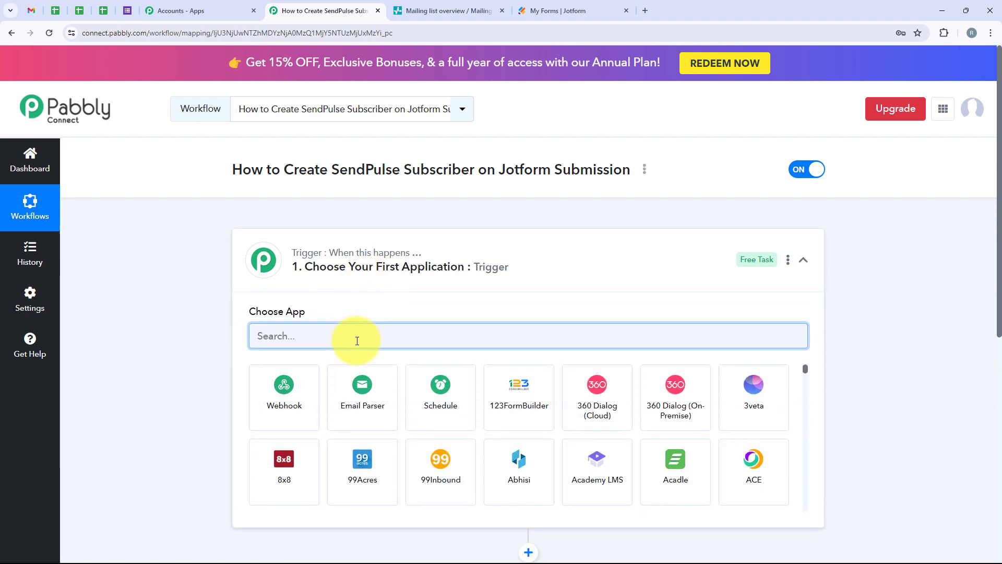
type("Jot")
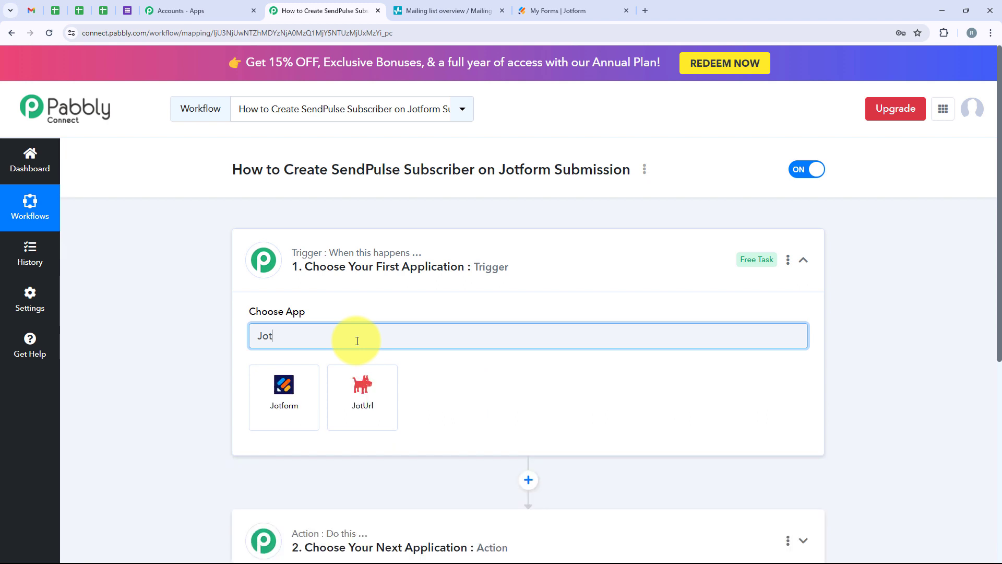
type("form")
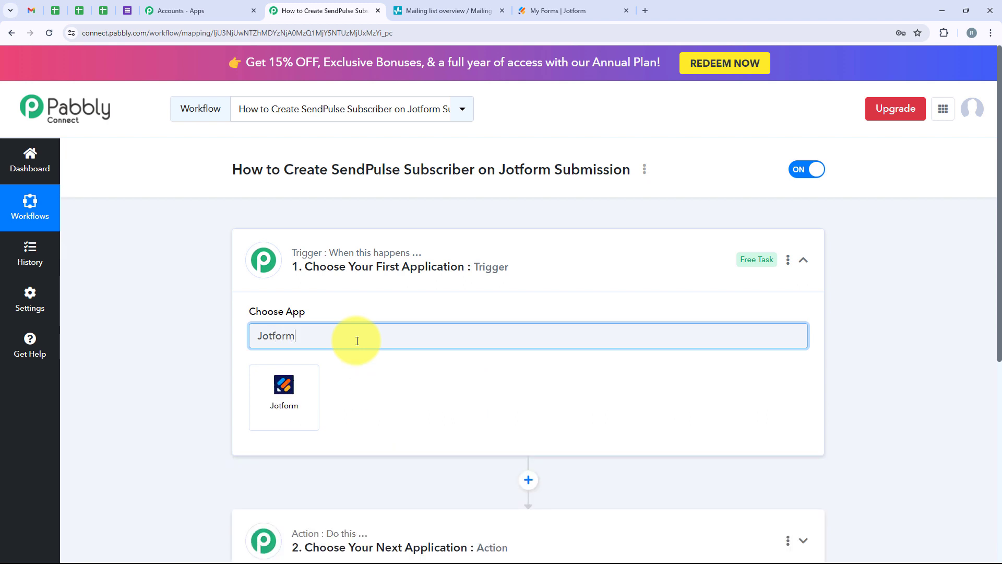
left_click(258, 411)
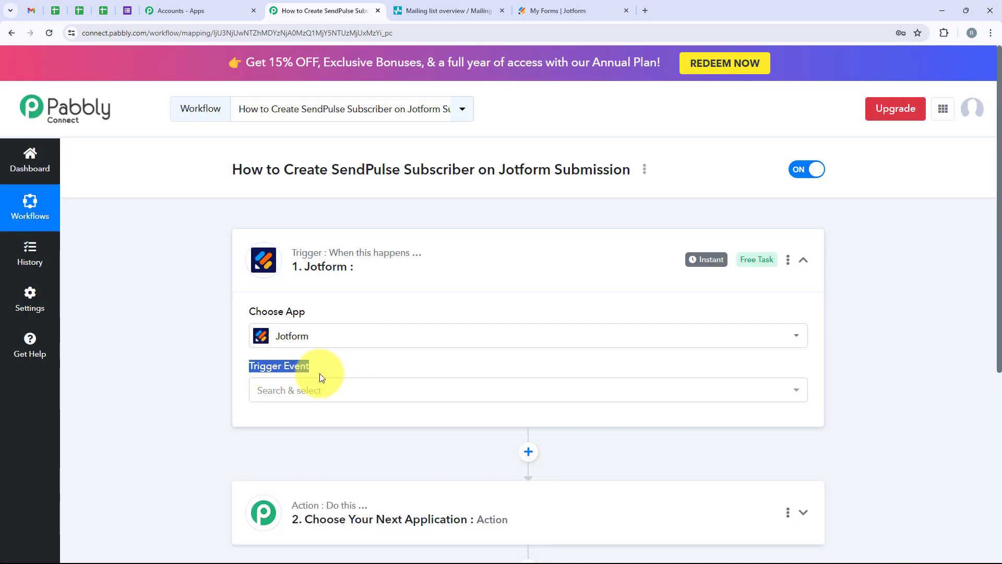
left_click(330, 391)
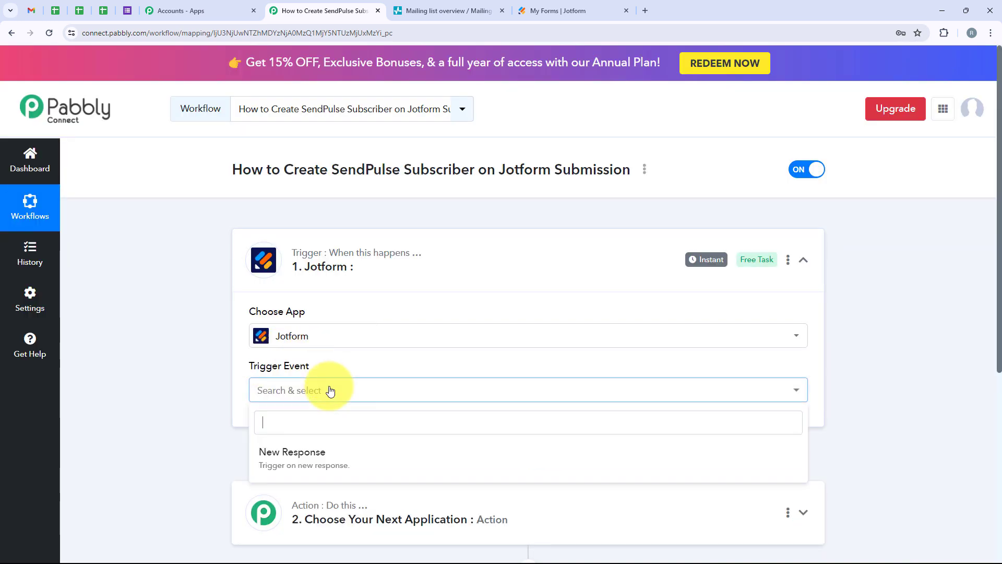
left_click(312, 472)
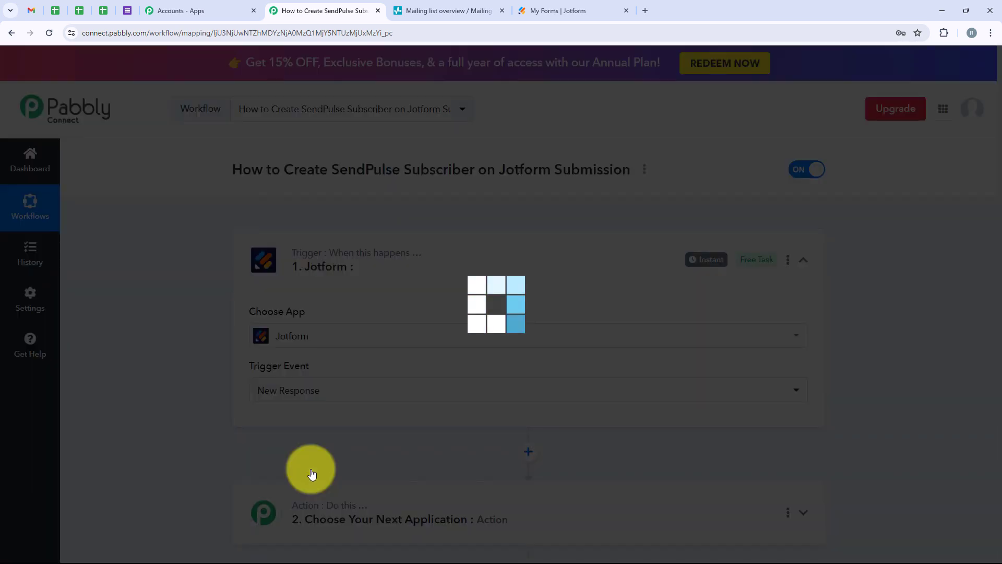
Copy the webhook URL provided for the Jotform trigger.
scroll(321, 446, "down", 4)
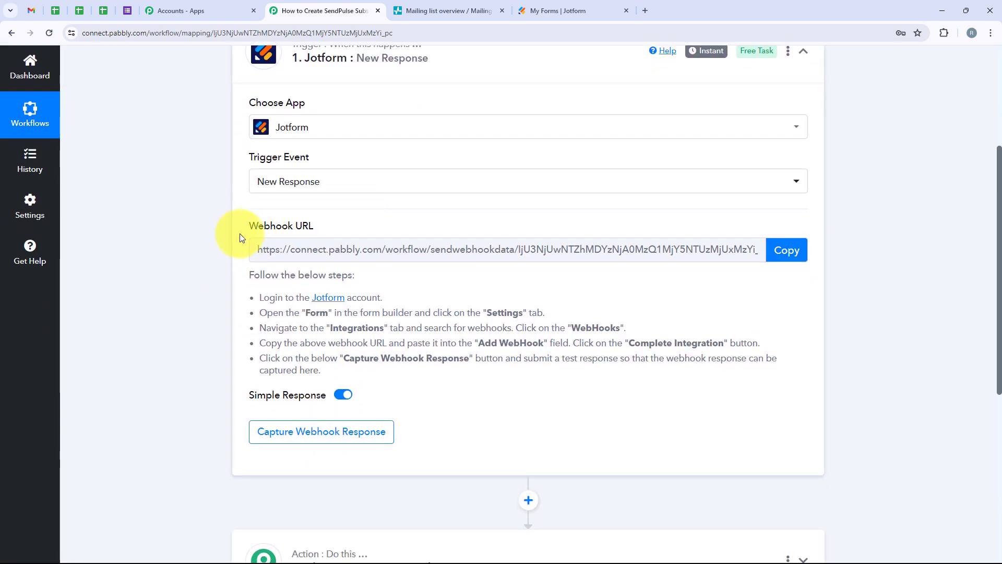
left_click_drag(245, 225, 324, 227)
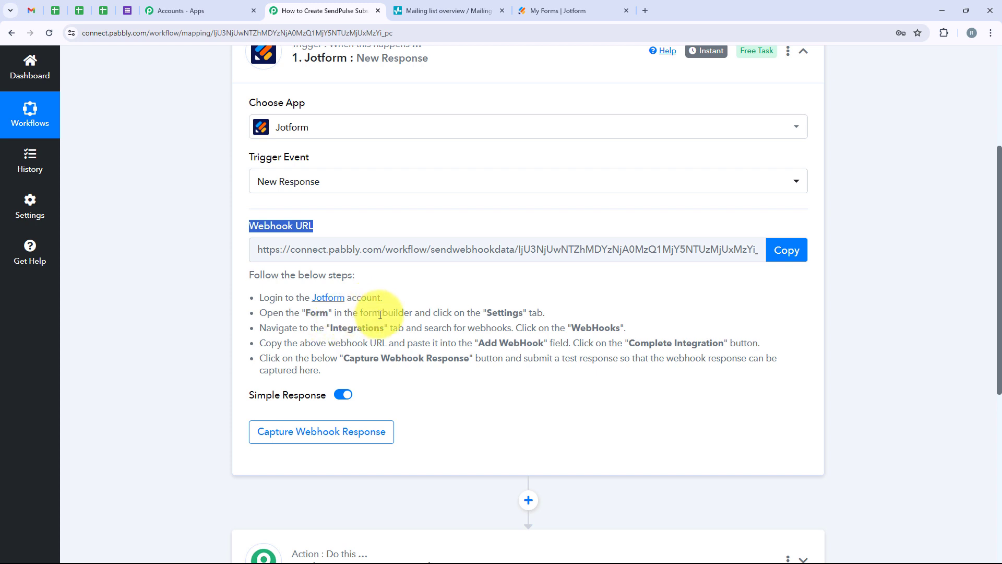
left_click(403, 277)
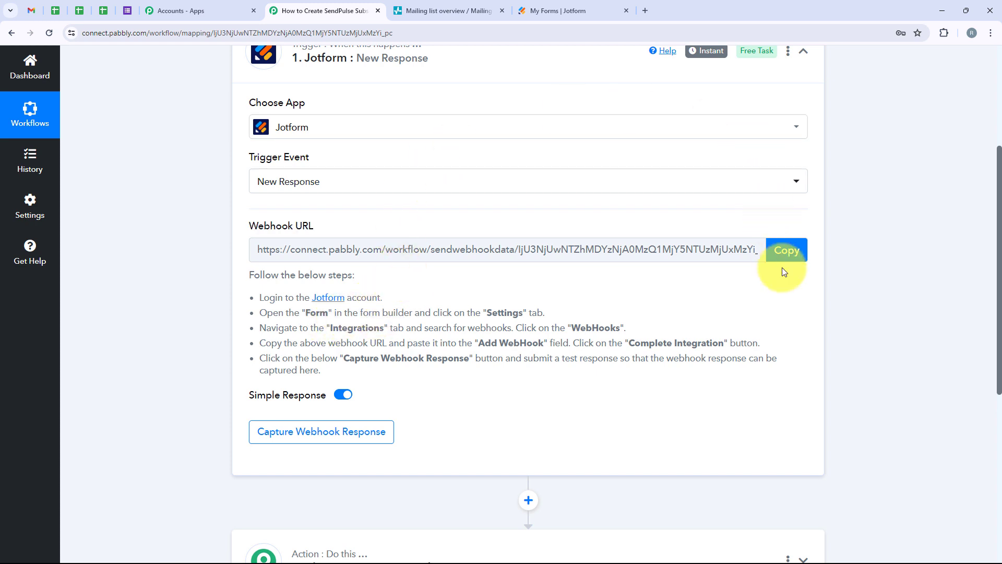
left_click(784, 250)
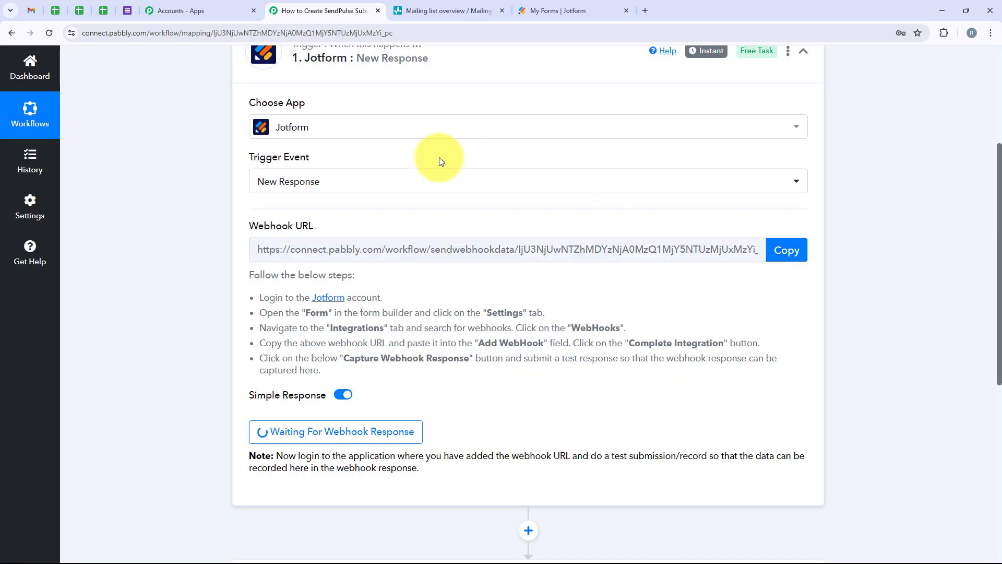
Switch to Jotform, open the Lead Form for editing, and review its fields.
left_click(528, 4)
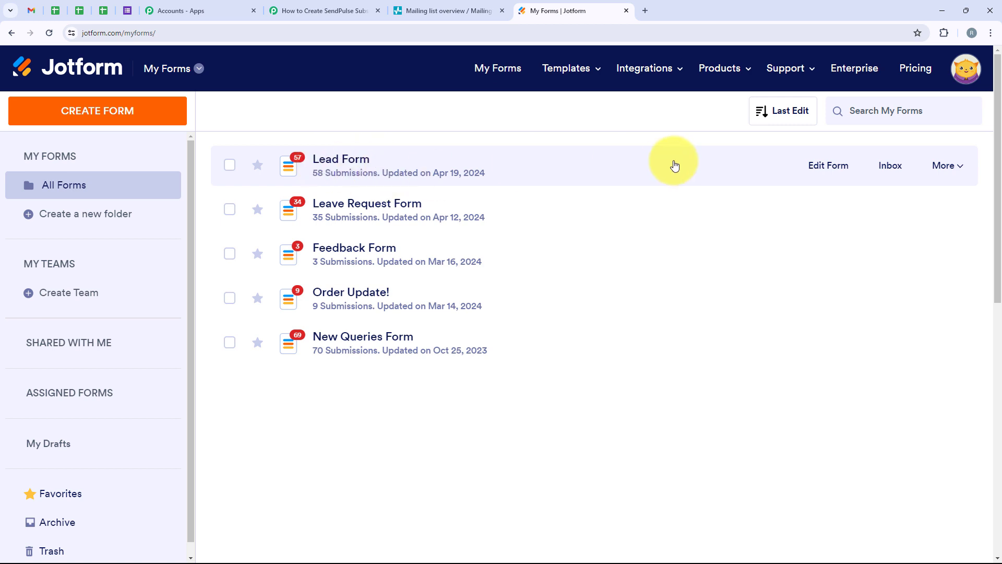
left_click(824, 177)
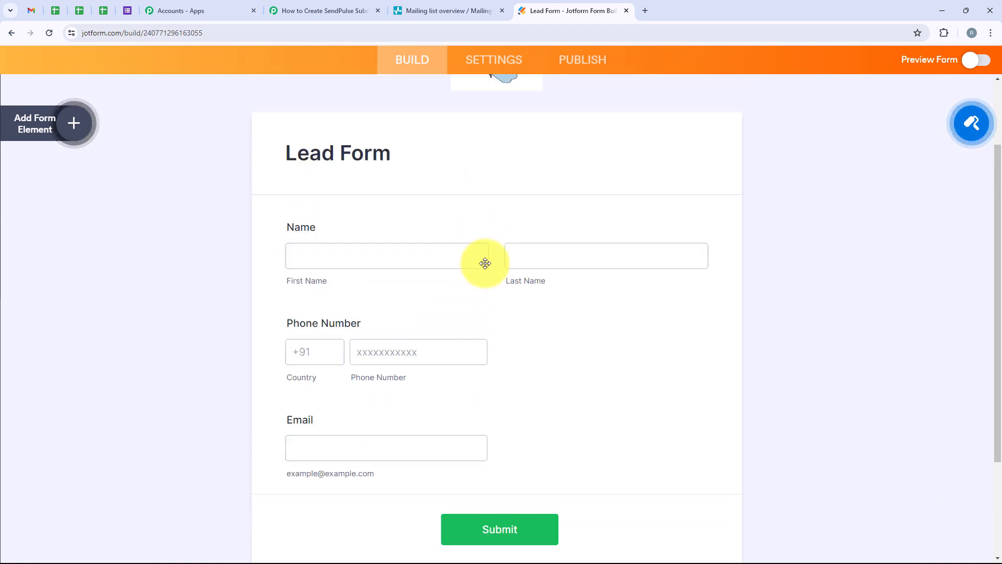
scroll(214, 218, "down", 1)
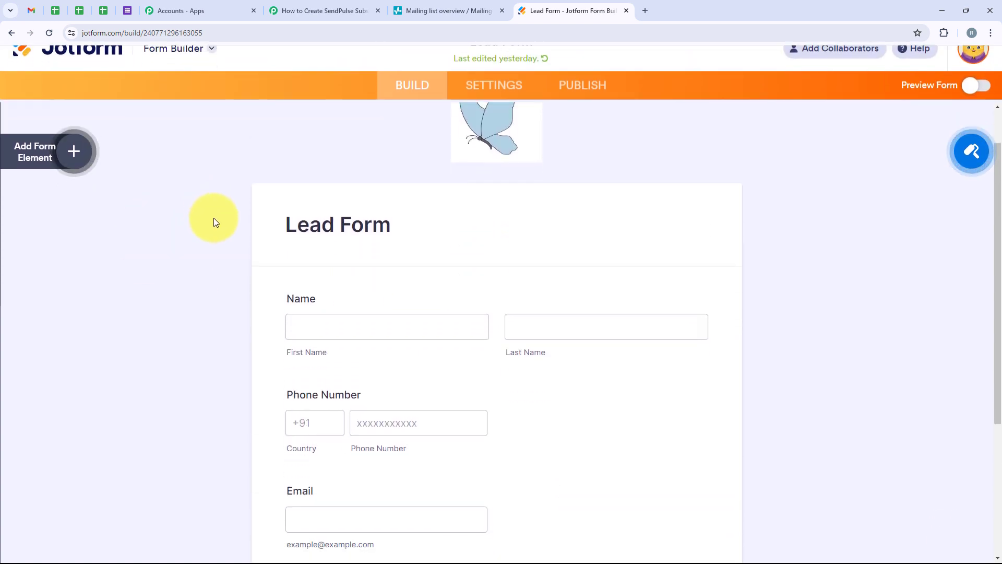
scroll(217, 217, "up", 1)
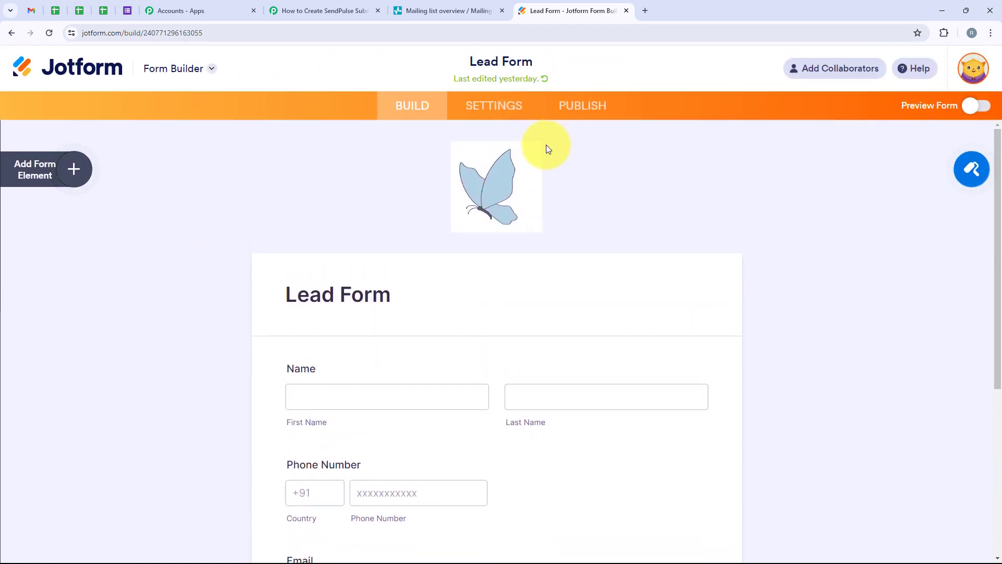
Find the WebHooks integration in the Lead Form's settings and open it.
left_click(471, 106)
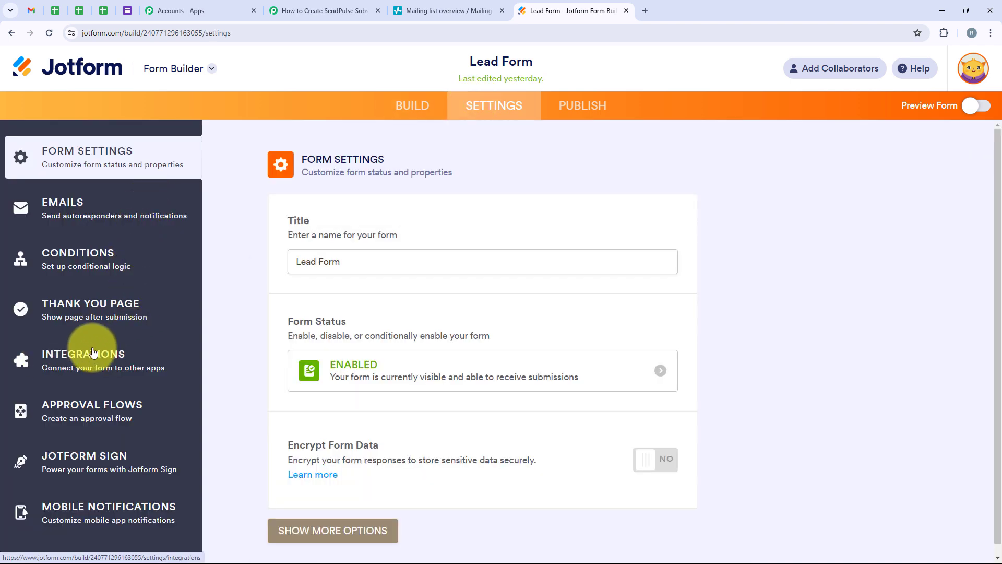
left_click(92, 352)
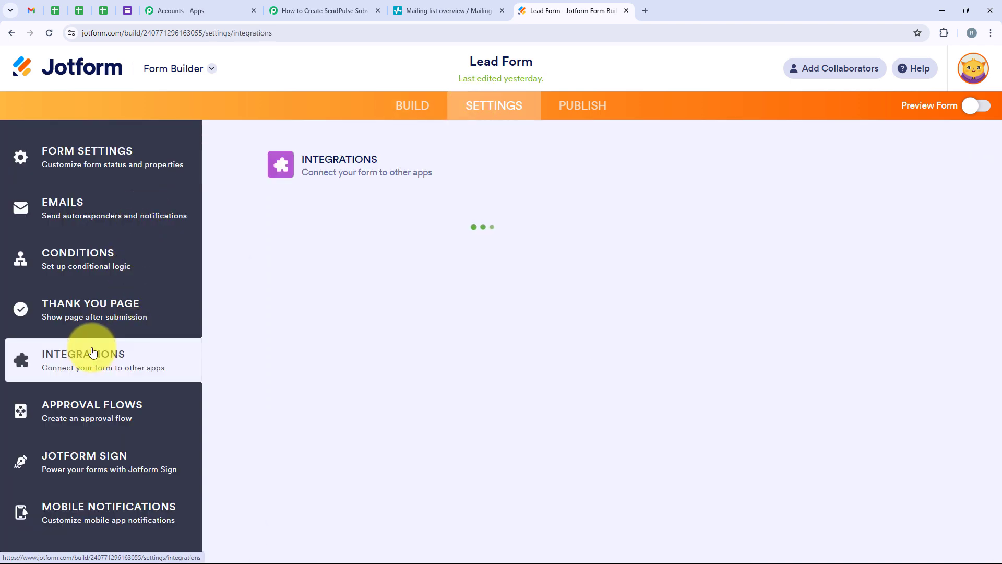
left_click(557, 197)
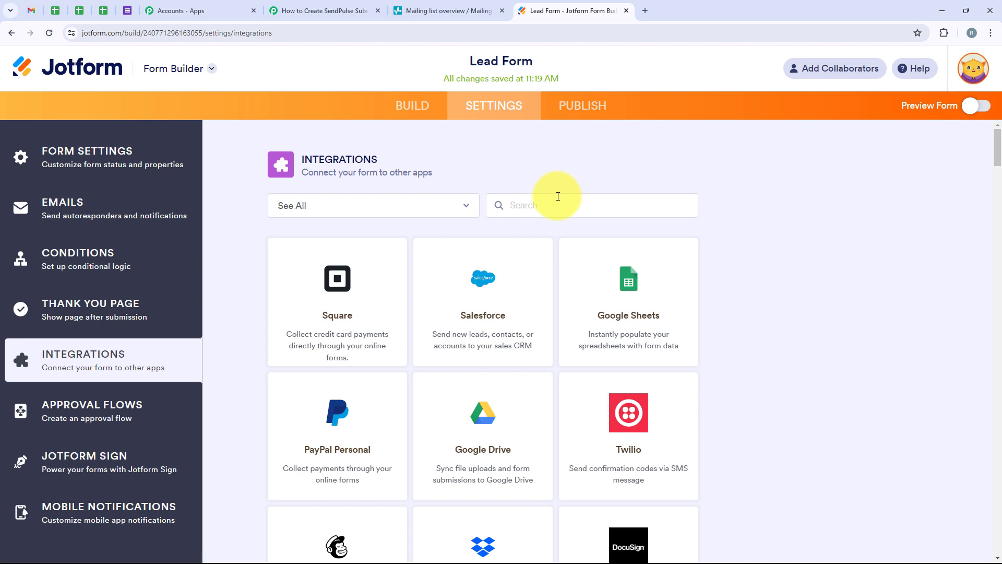
type("WebHooks")
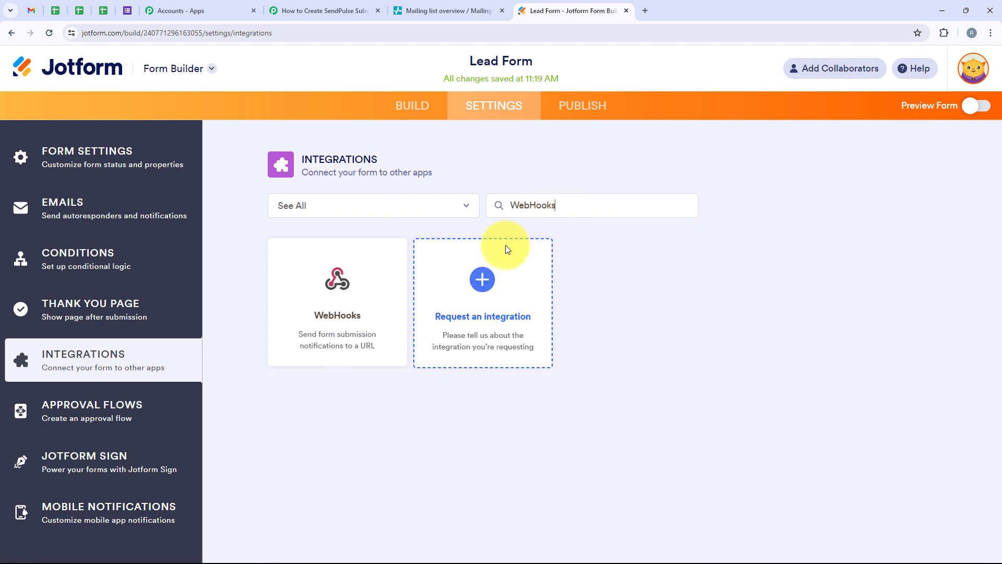
left_click(338, 313)
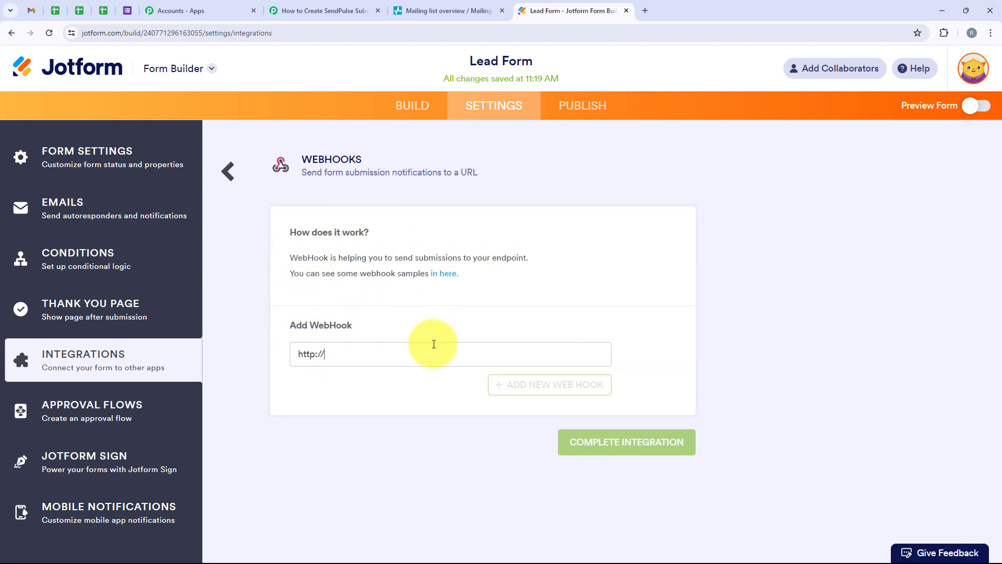
Replace the default webhook address with the copied webhook URL and complete the Lead Form's WebHooks integration.
left_click_drag(342, 356, 293, 357)
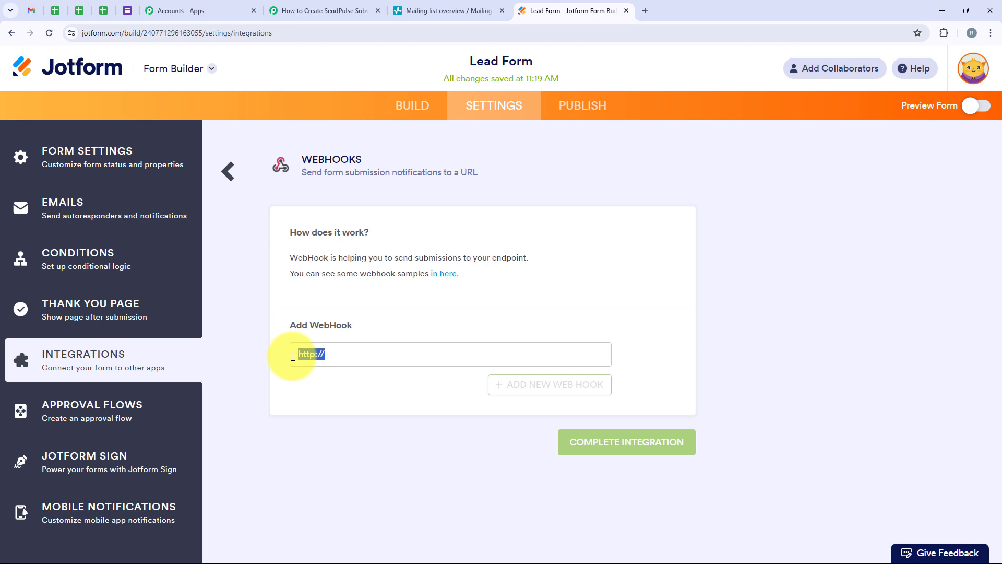
key("BackSpace")
right_click(316, 357)
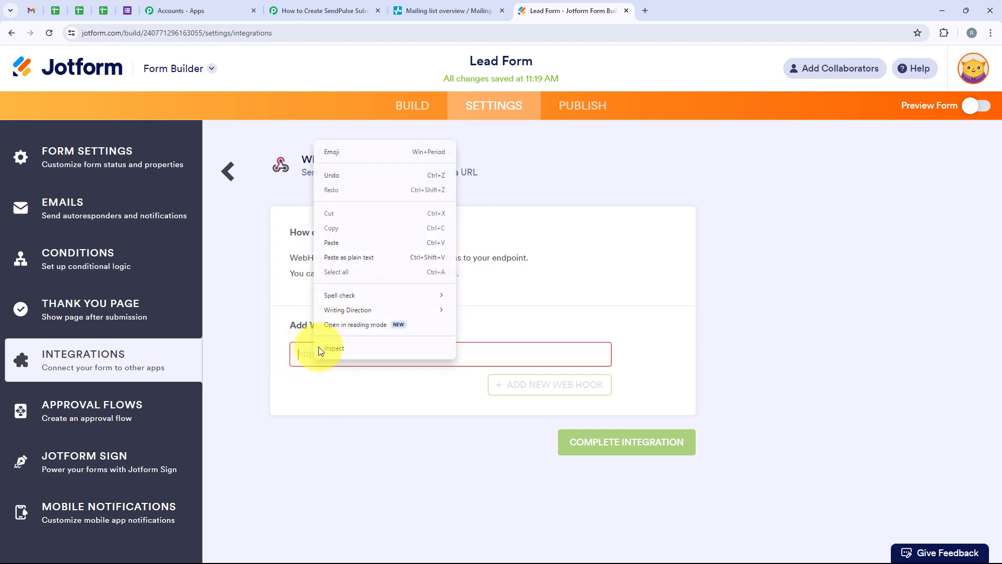
left_click(332, 242)
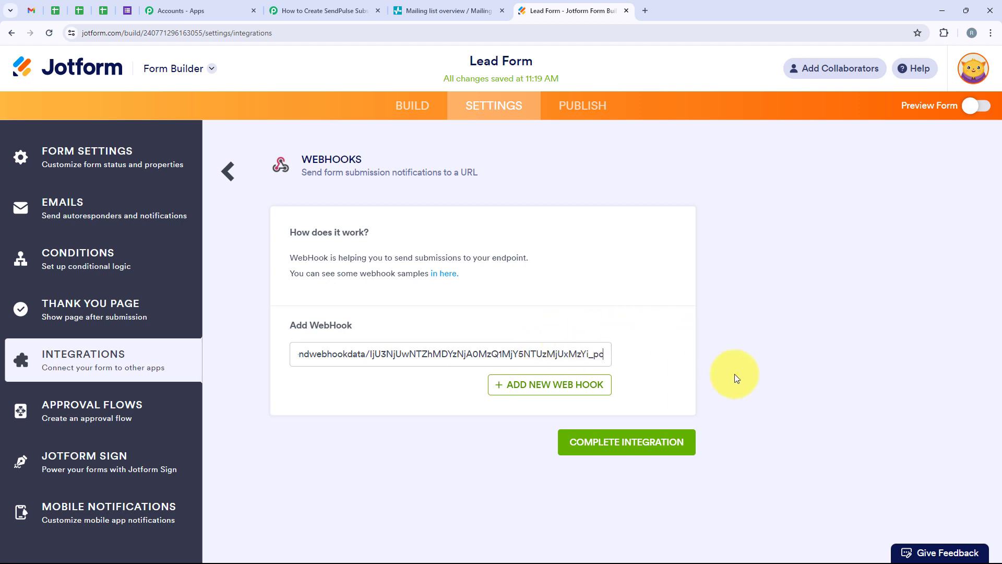
left_click(665, 449)
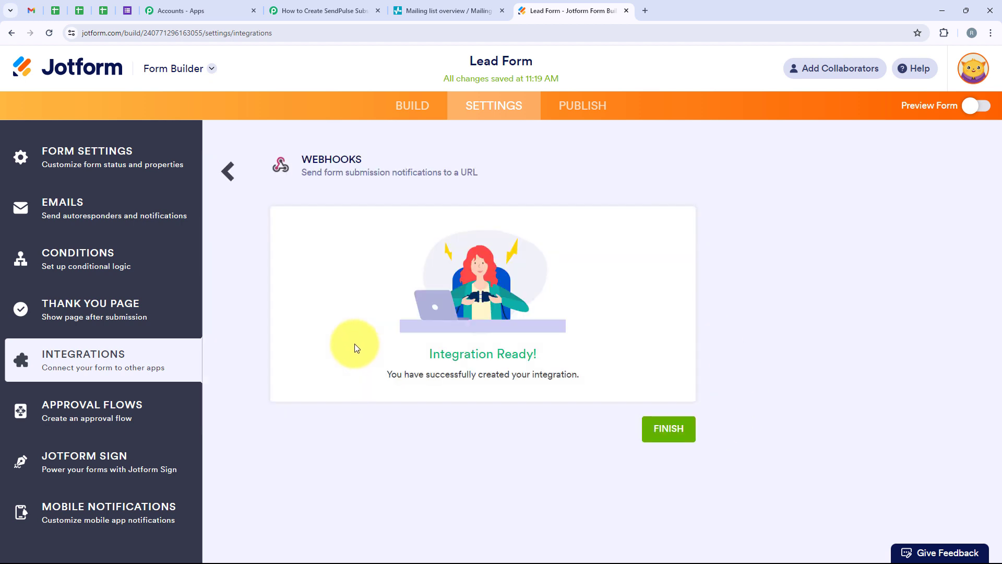
left_click_drag(364, 383, 577, 377)
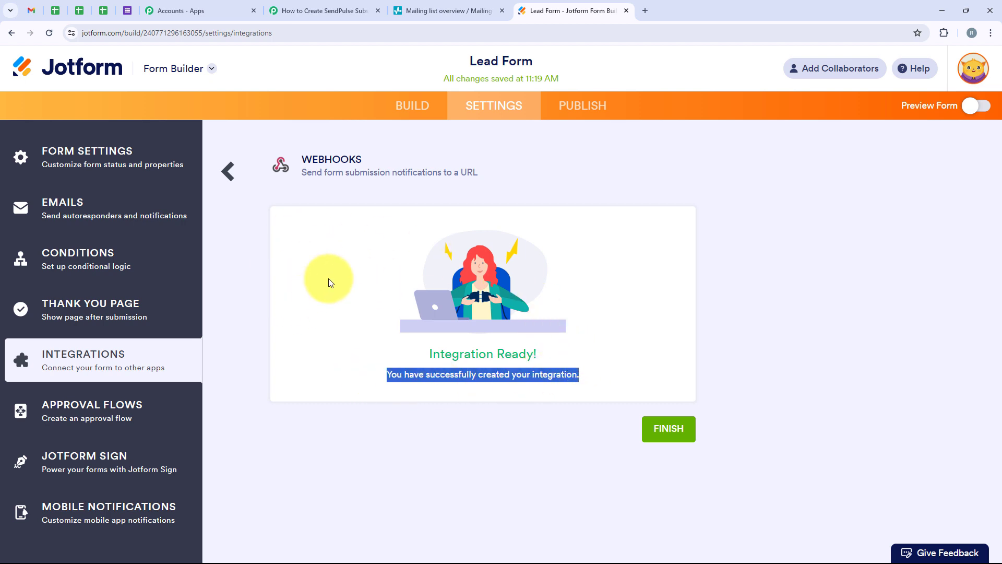
left_click(668, 429)
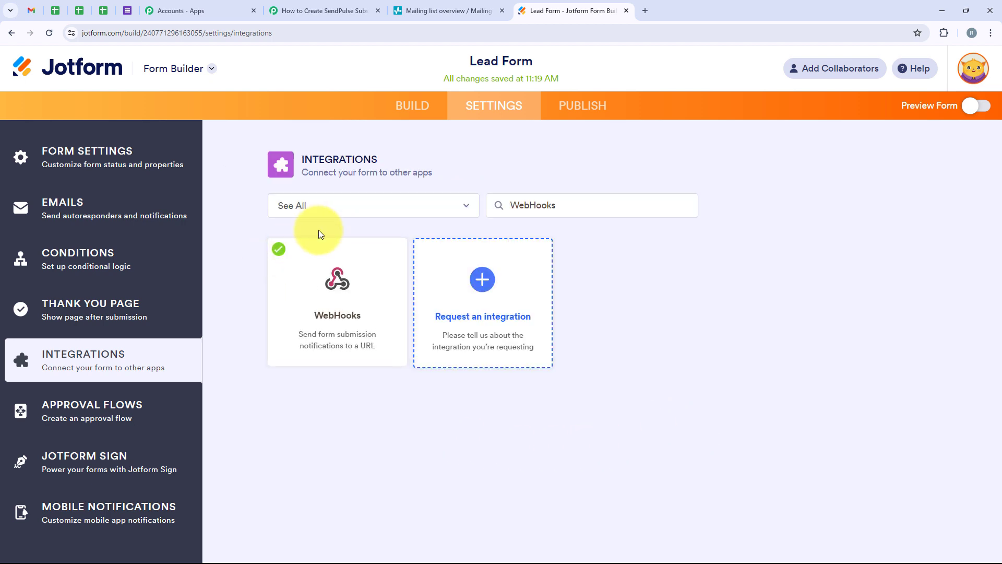
Open the published Lead Form from its direct share link in a new browser tab.
left_click(598, 106)
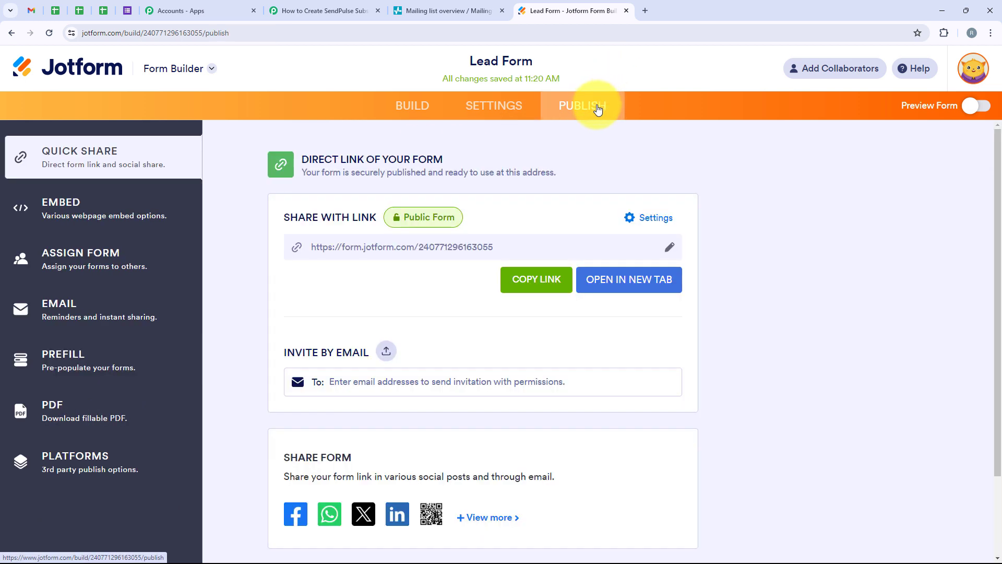
left_click_drag(501, 245, 308, 248)
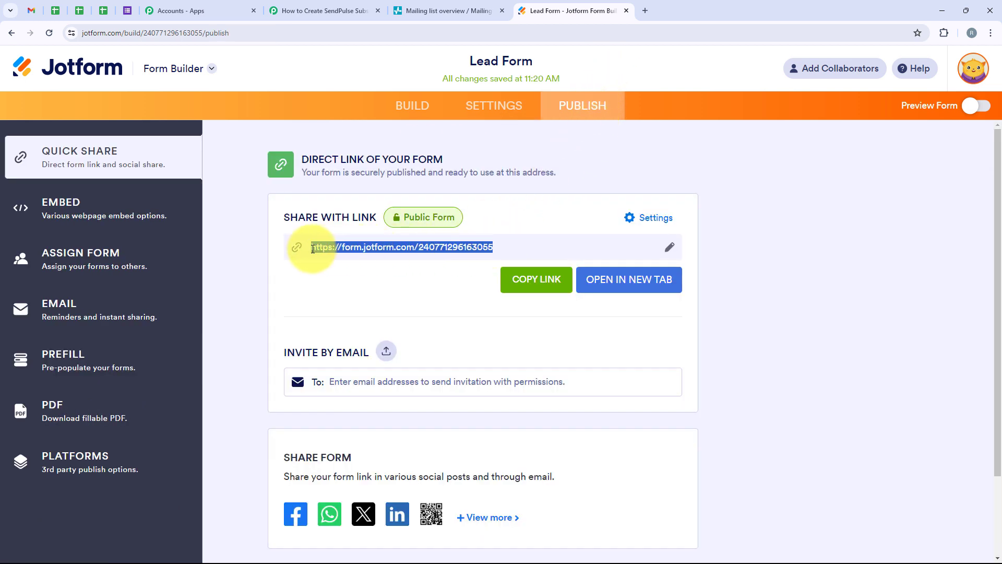
left_click(384, 282)
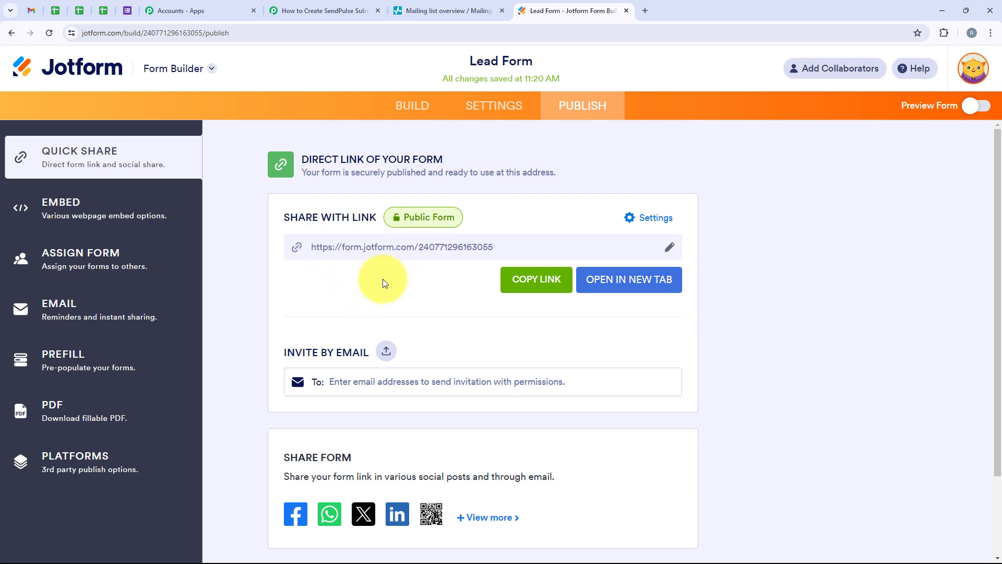
left_click(643, 290)
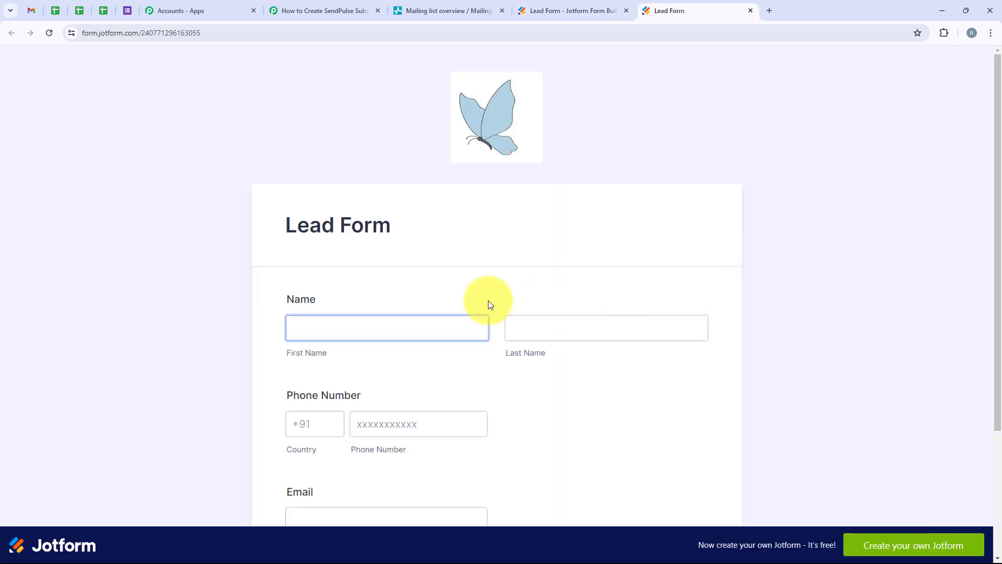
Fill in the Lead Form's name fields with Demo as the first name and User as the last name.
scroll(375, 217, "down", 2)
left_click(322, 221)
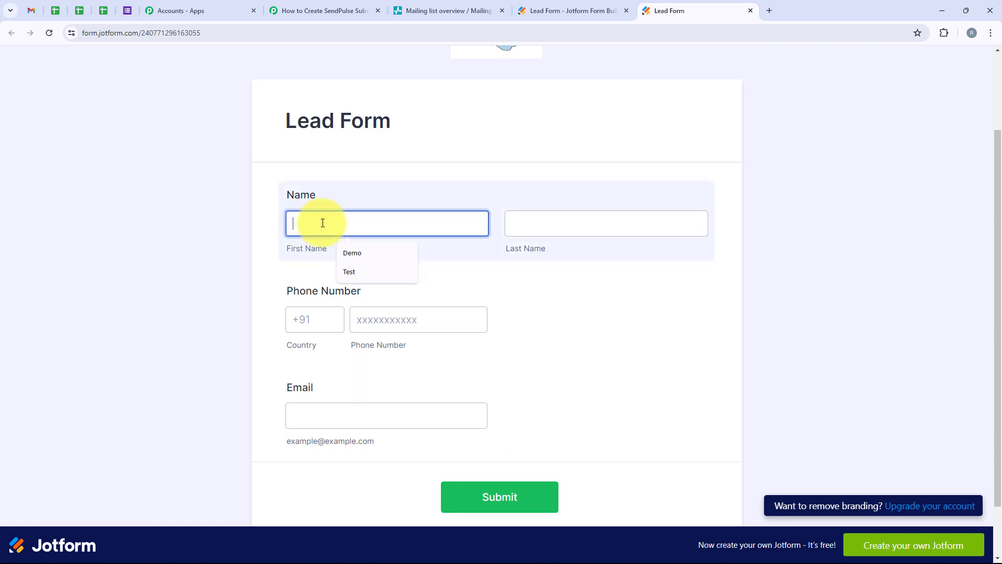
left_click(380, 253)
left_click(545, 226)
type("User")
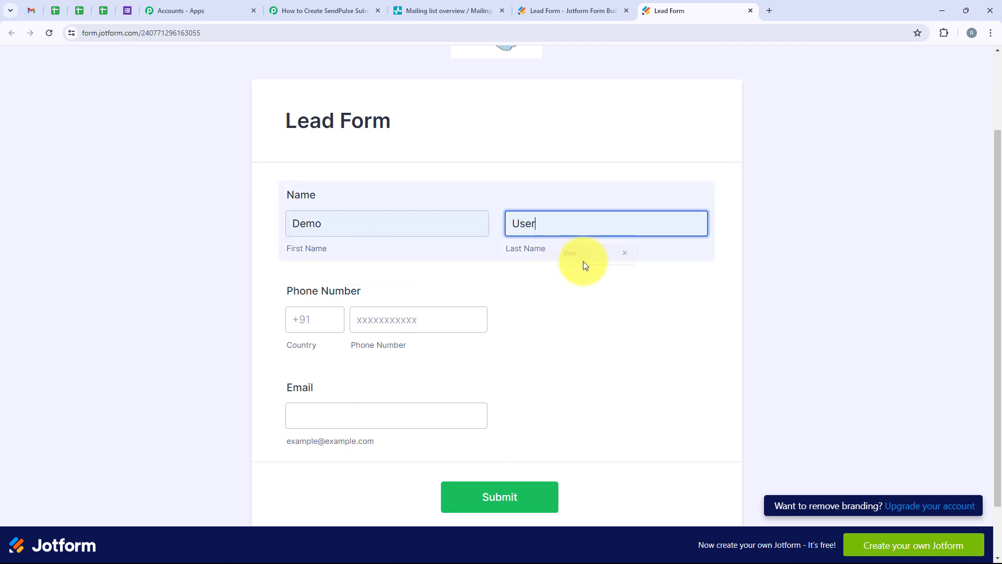
key("Tab")
Fill in the phone number with country code +91 and the lead's email address, and submit the form.
left_click(315, 320)
left_click(316, 348)
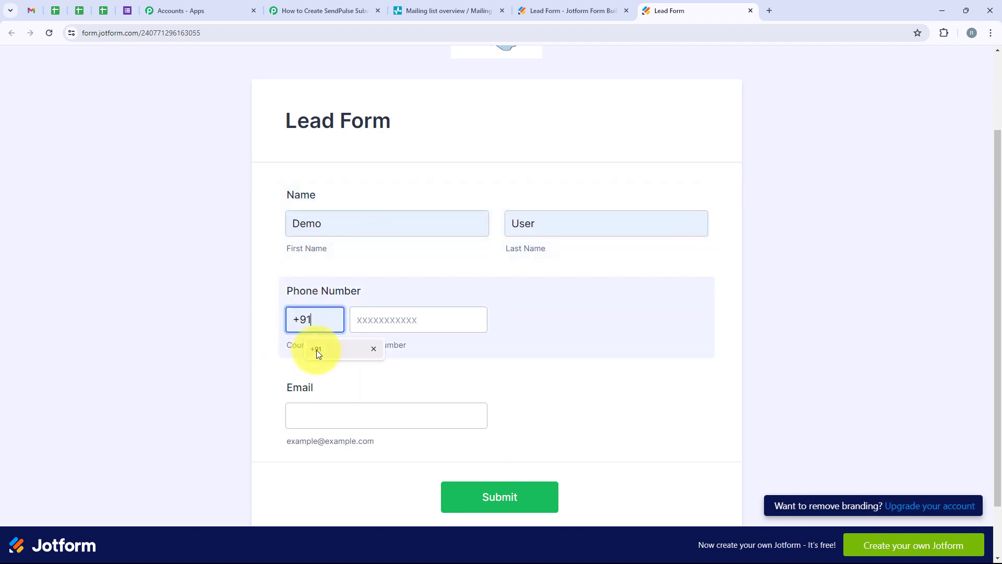
left_click(385, 317)
left_click(418, 344)
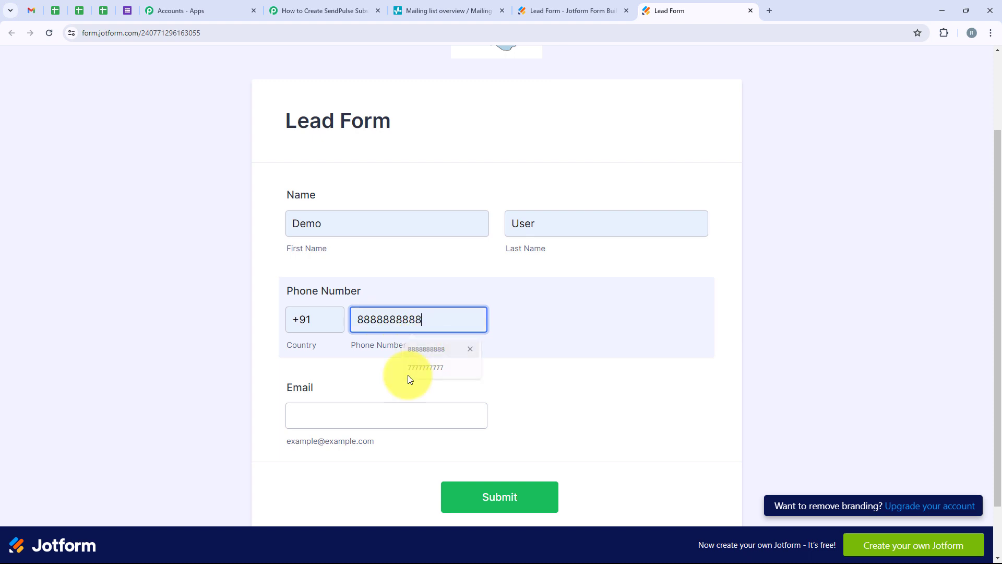
left_click(336, 417)
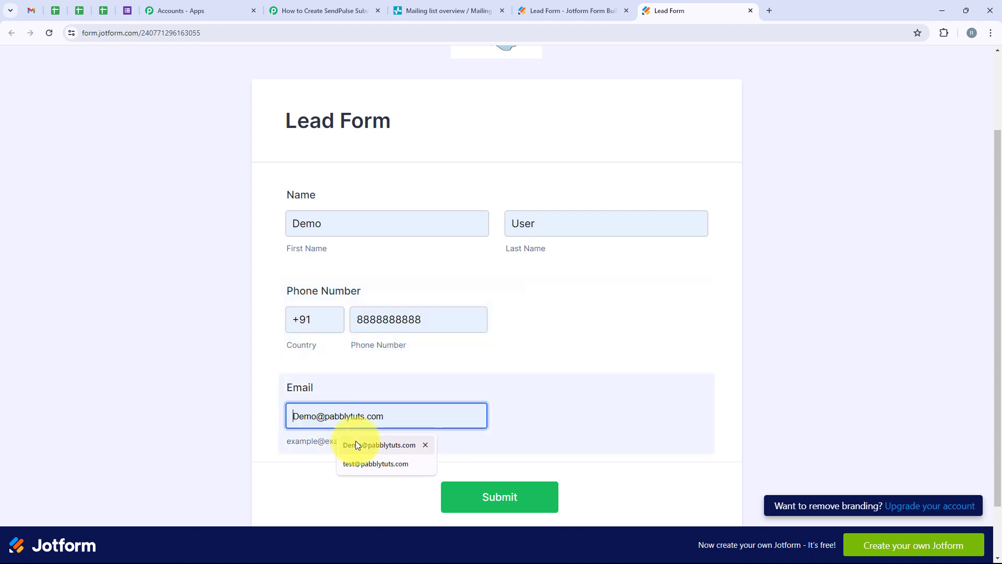
left_click(355, 444)
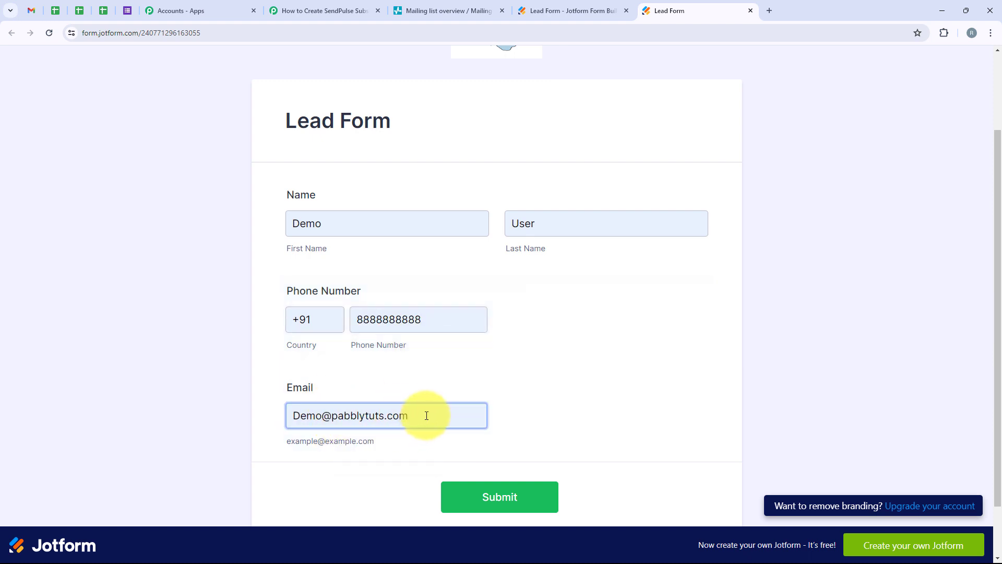
left_click(559, 308)
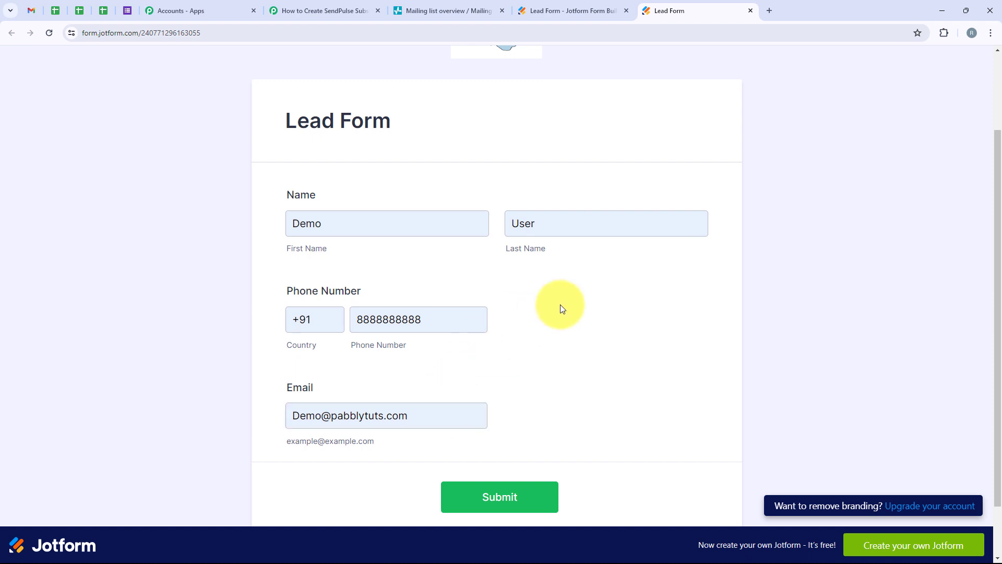
left_click(451, 502)
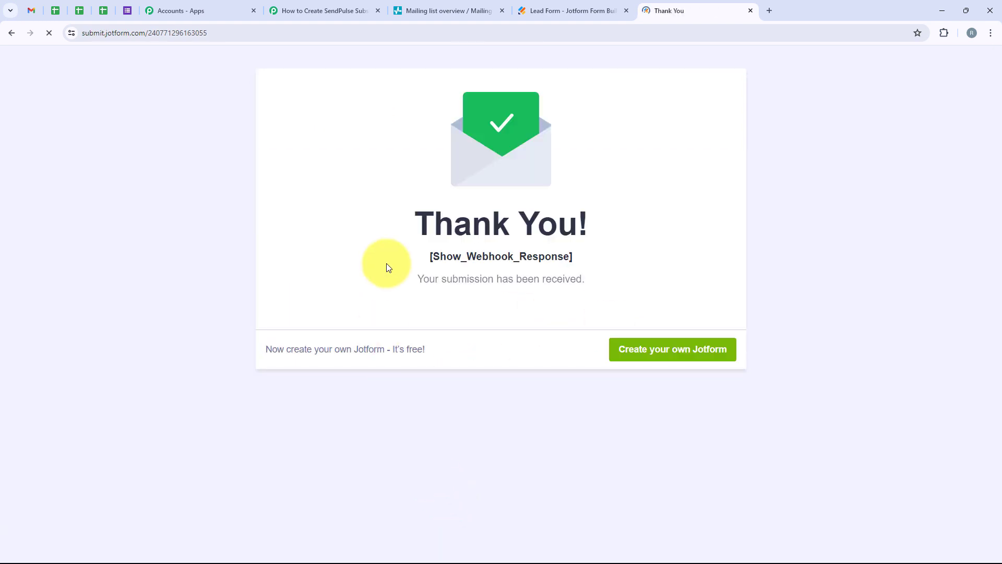
left_click_drag(387, 268, 511, 286)
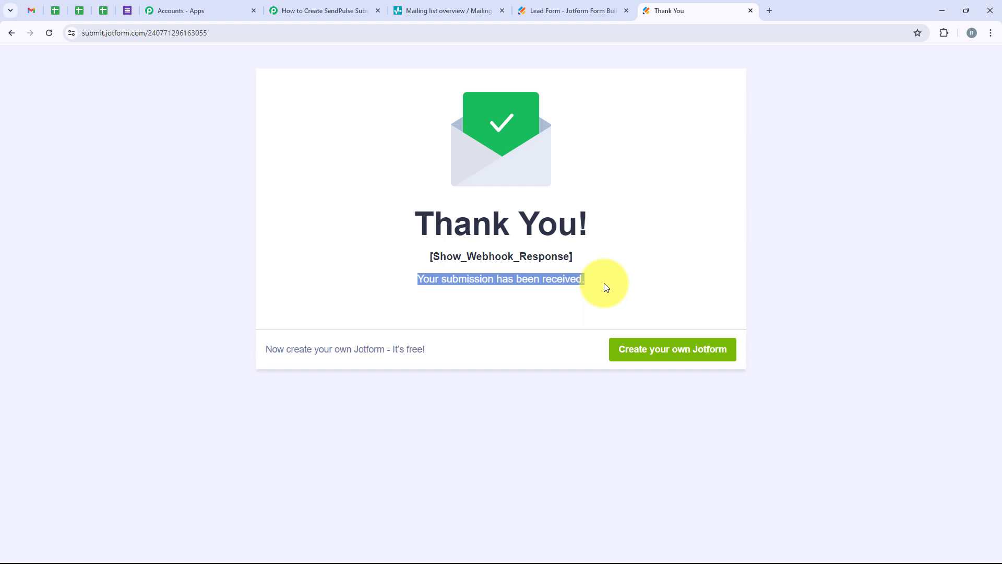
Switch to Pabbly Connect and check the name, email and phone number values in the captured Jotform response.
left_click(338, 11)
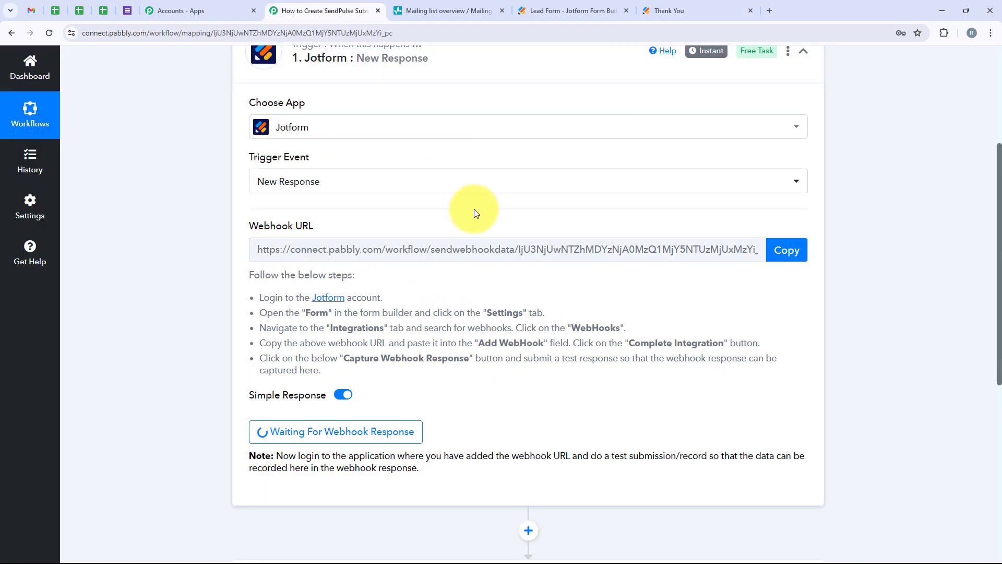
scroll(474, 210, "down", 7)
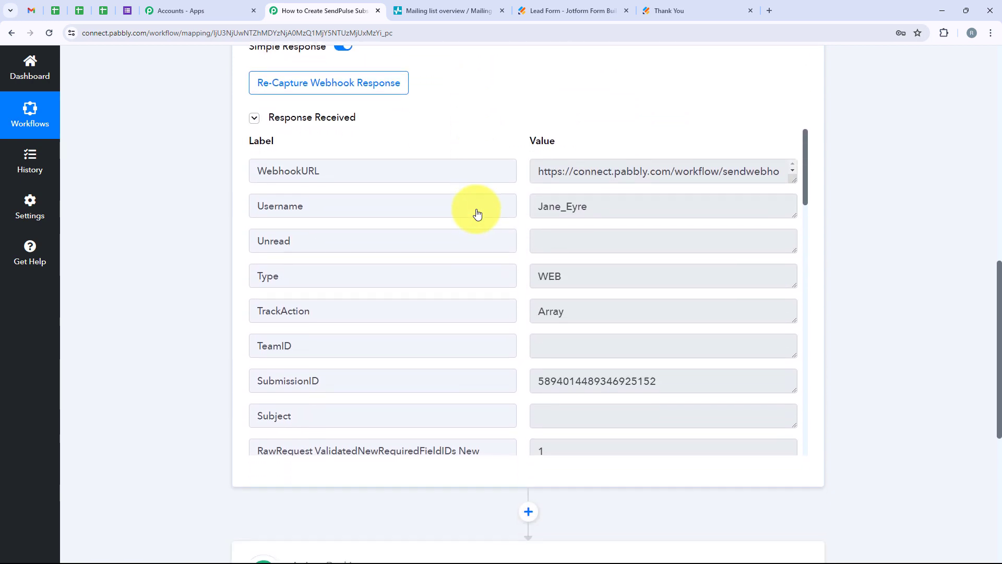
scroll(477, 213, "down", 5)
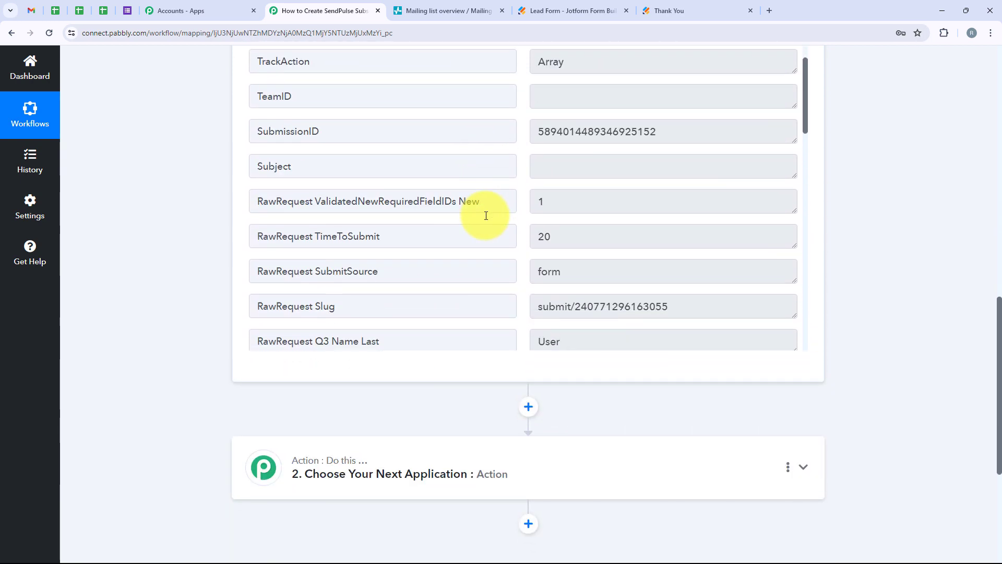
scroll(486, 215, "down", 3)
double_click(568, 208)
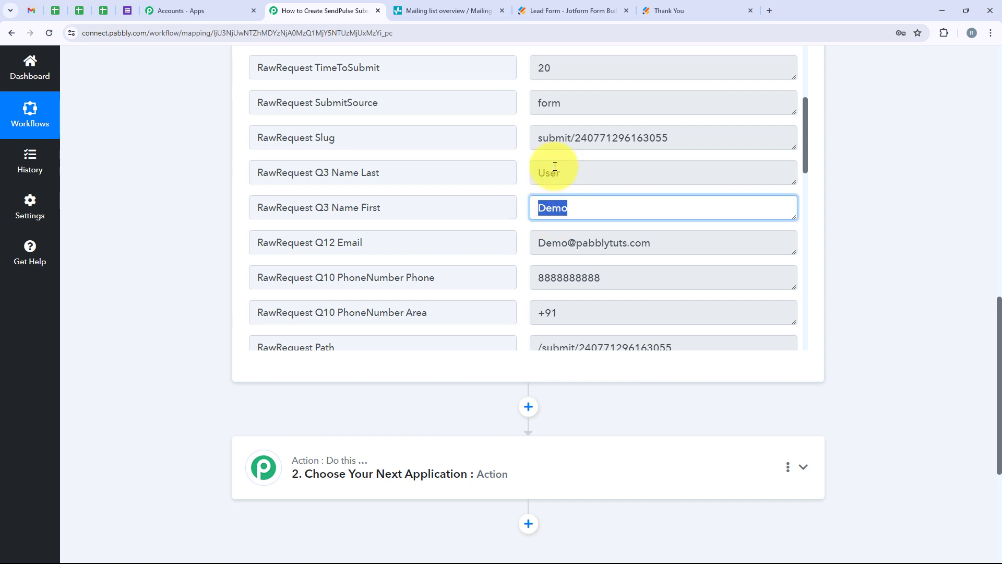
left_click_drag(565, 171, 513, 173)
left_click_drag(652, 245, 534, 254)
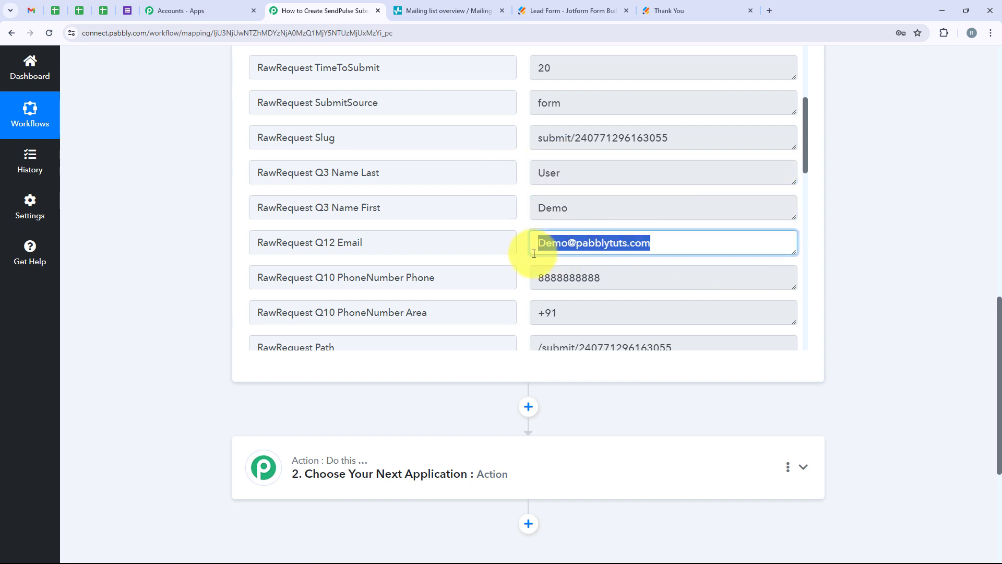
double_click(550, 277)
left_click_drag(555, 313, 532, 314)
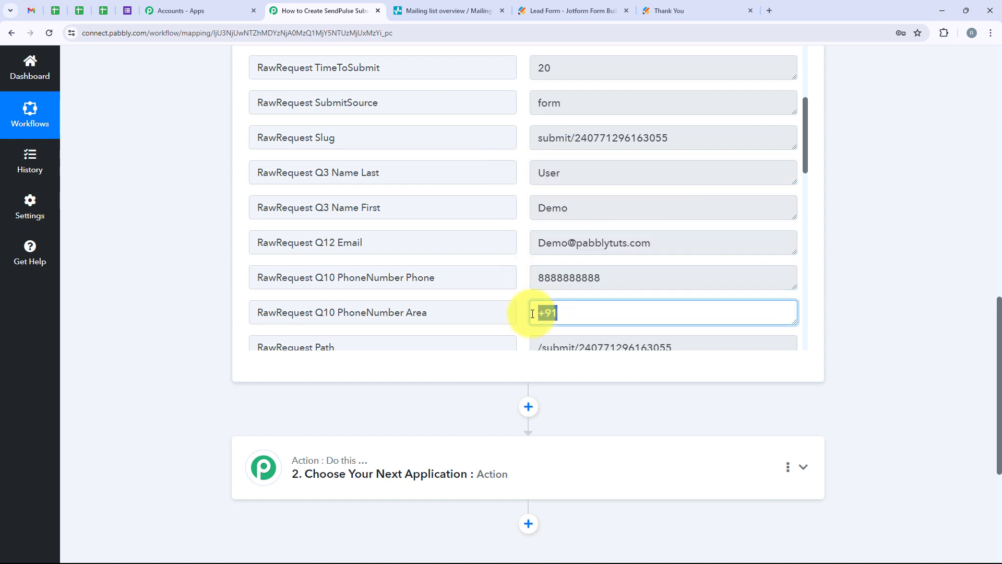
scroll(458, 277, "up", 3)
scroll(880, 223, "up", 2)
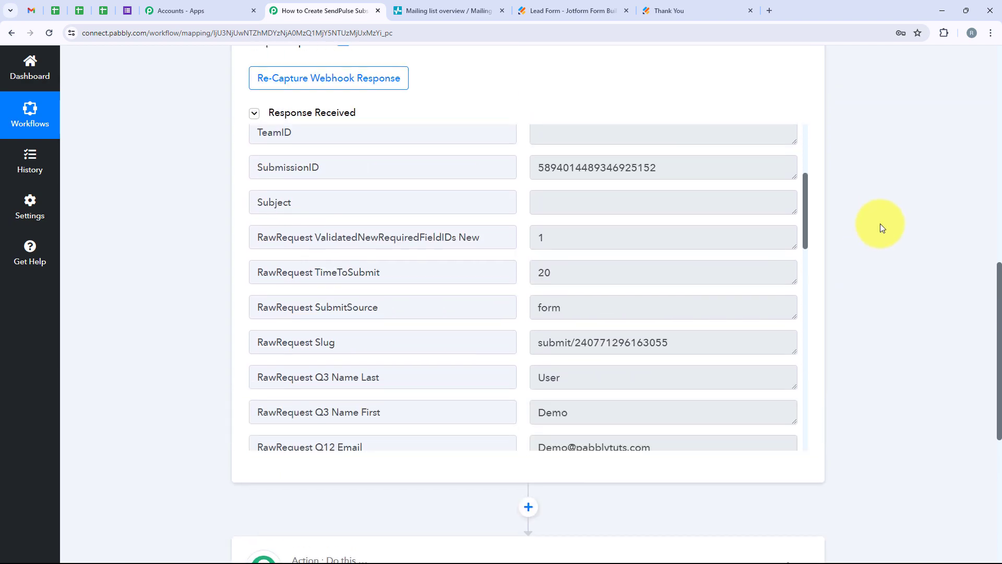
scroll(880, 223, "up", 10)
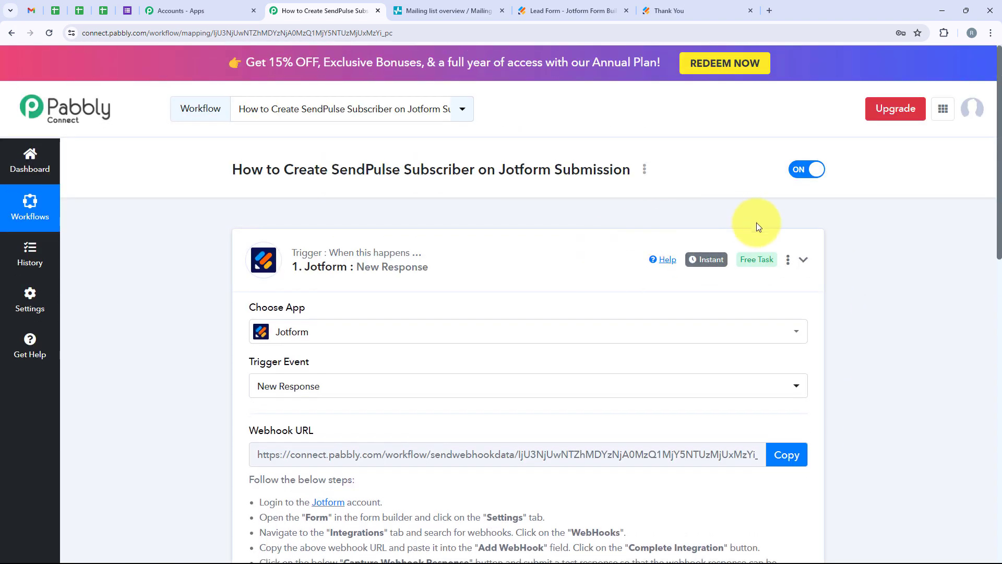
Collapse the Jotform trigger and set the workflow's action application to Sendpulse with the Add Subscriber action event.
left_click(320, 266)
left_click(311, 376)
scroll(293, 397, "down", 3)
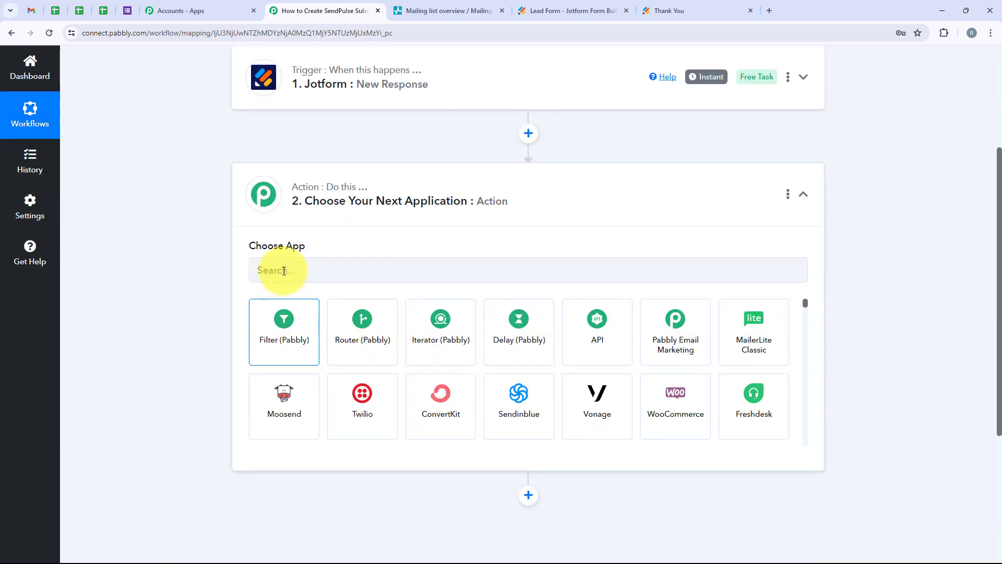
left_click(294, 264)
type("S")
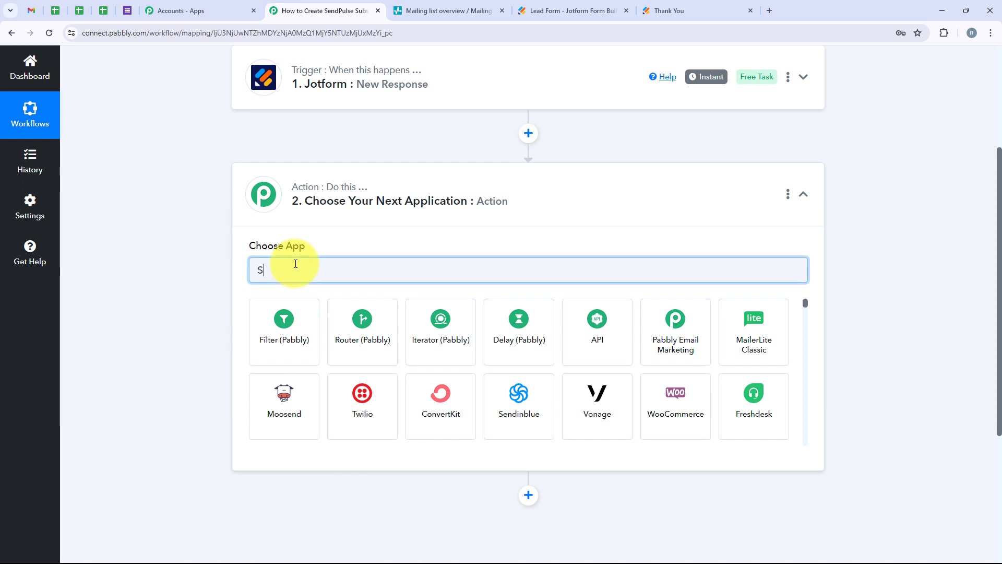
type("end")
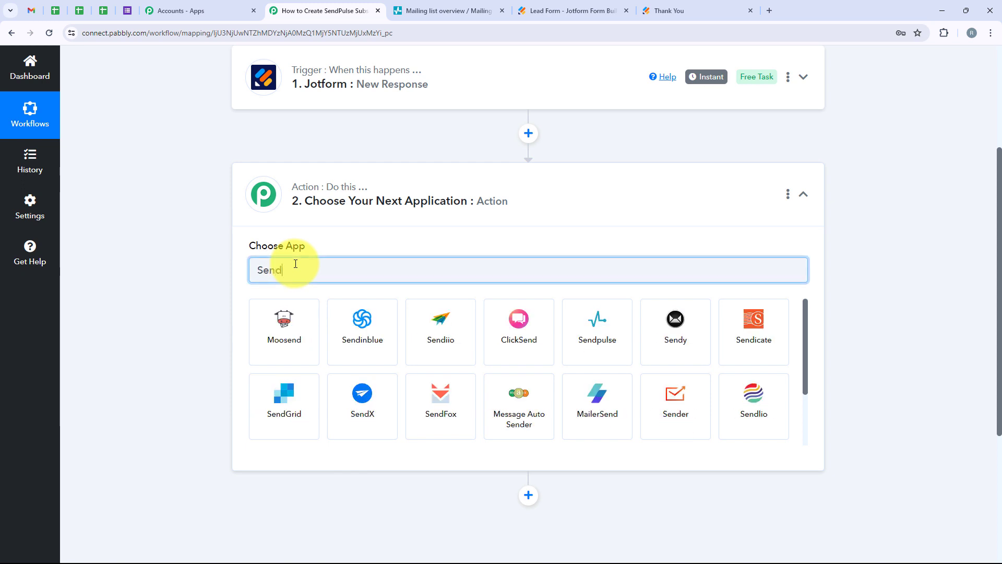
type("pul")
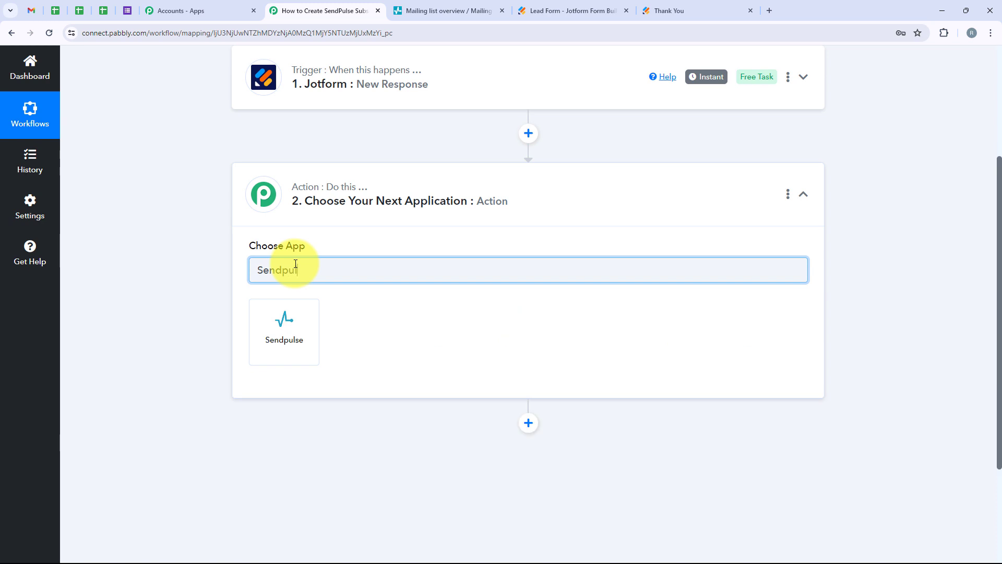
type("se")
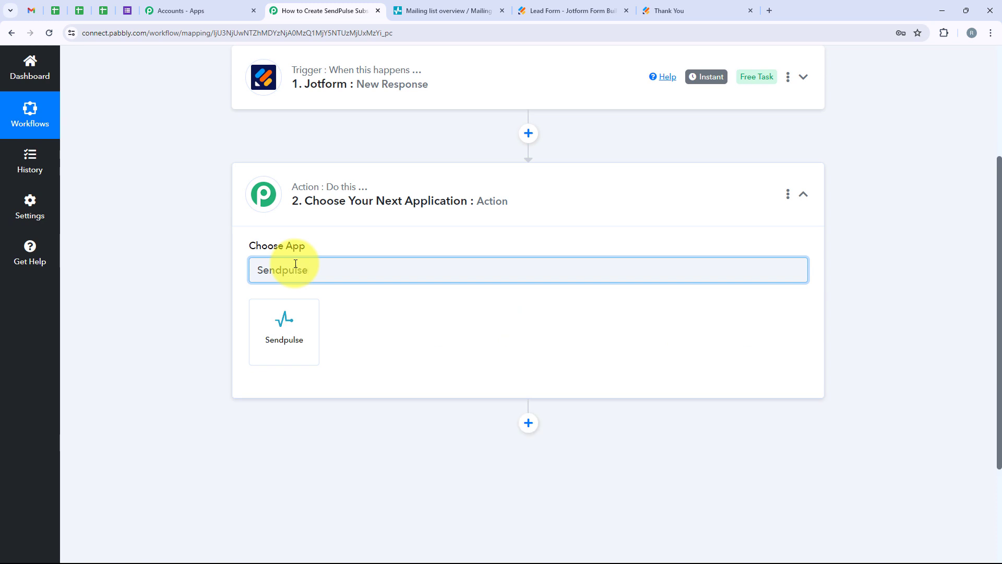
left_click(269, 336)
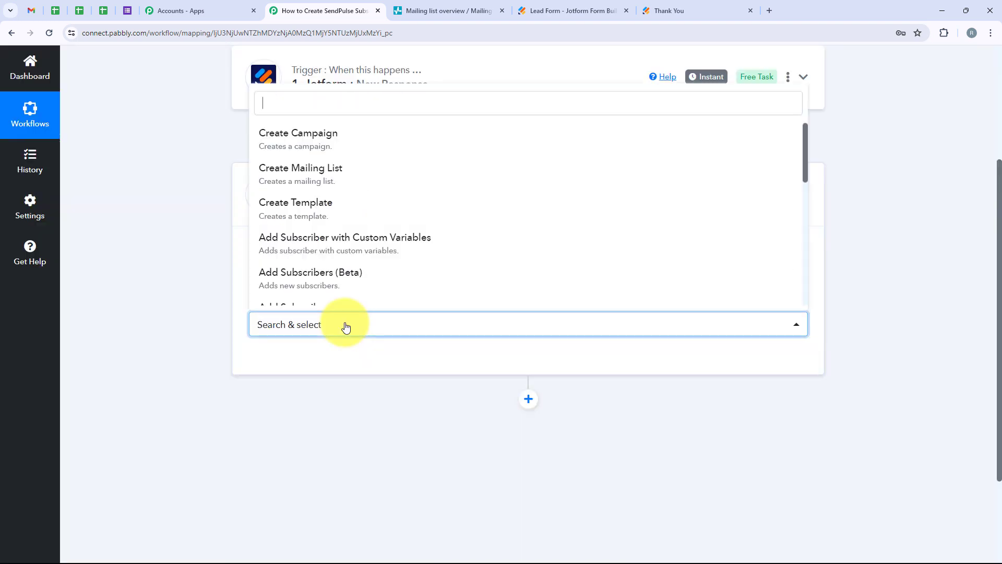
scroll(295, 275, "down", 1)
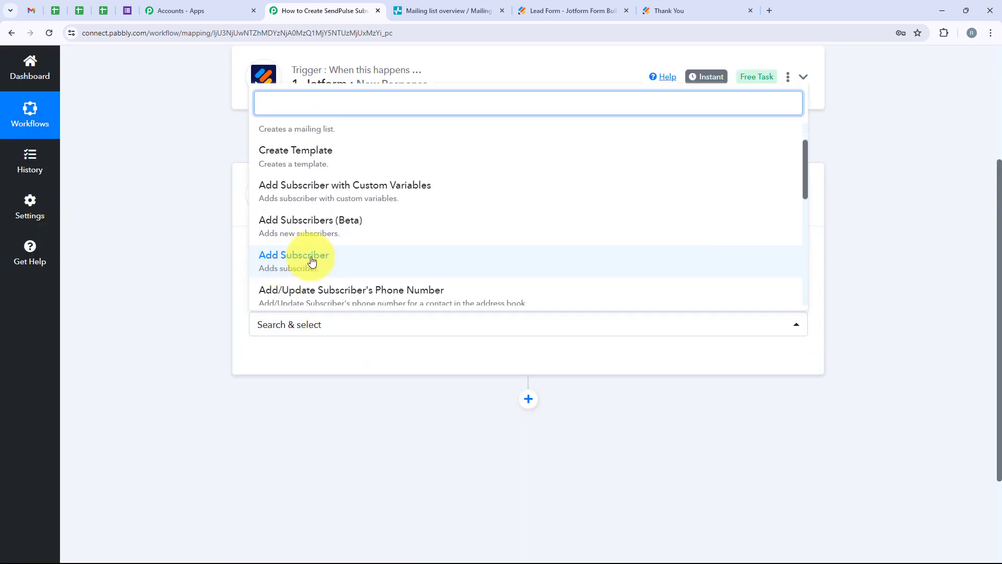
left_click(305, 256)
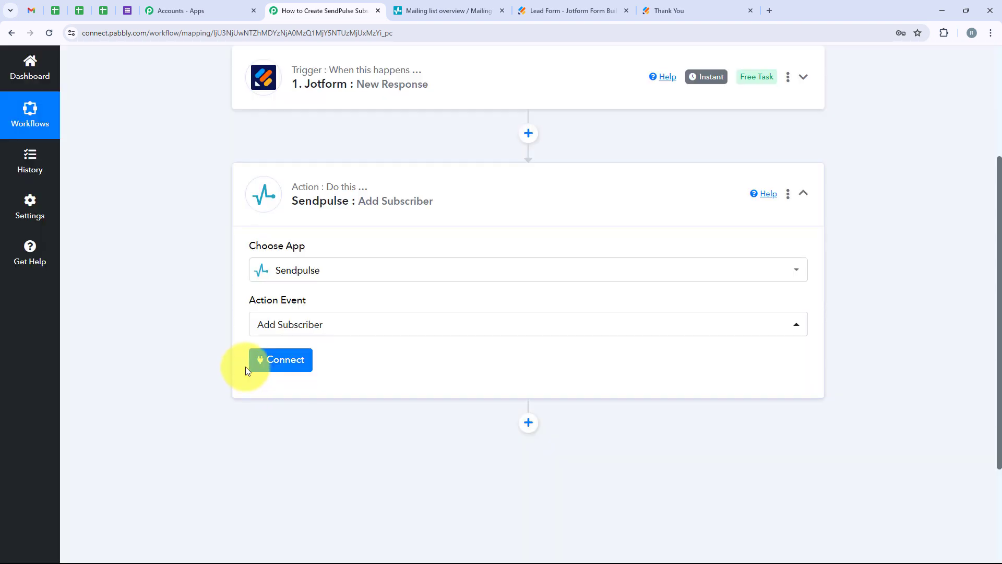
Start connecting the Sendpulse action with the Add New Connection option, which requires a client ID and secret.
left_click(271, 354)
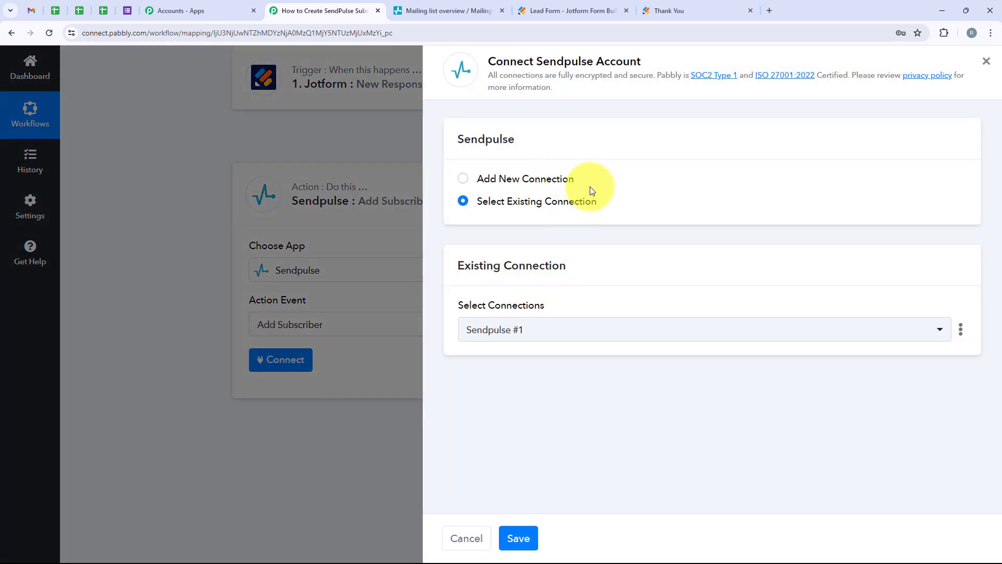
left_click_drag(584, 177, 504, 181)
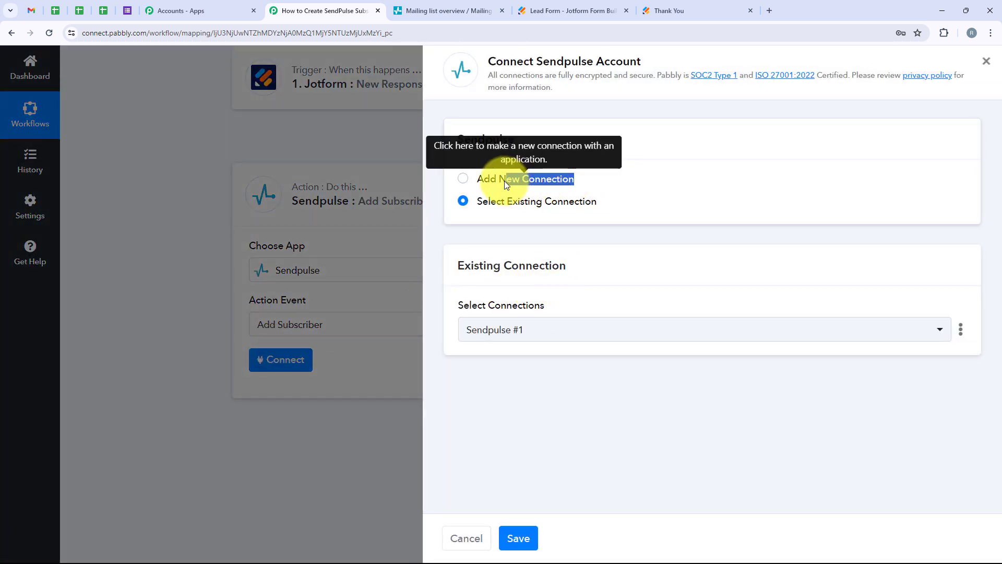
left_click_drag(602, 201, 477, 207)
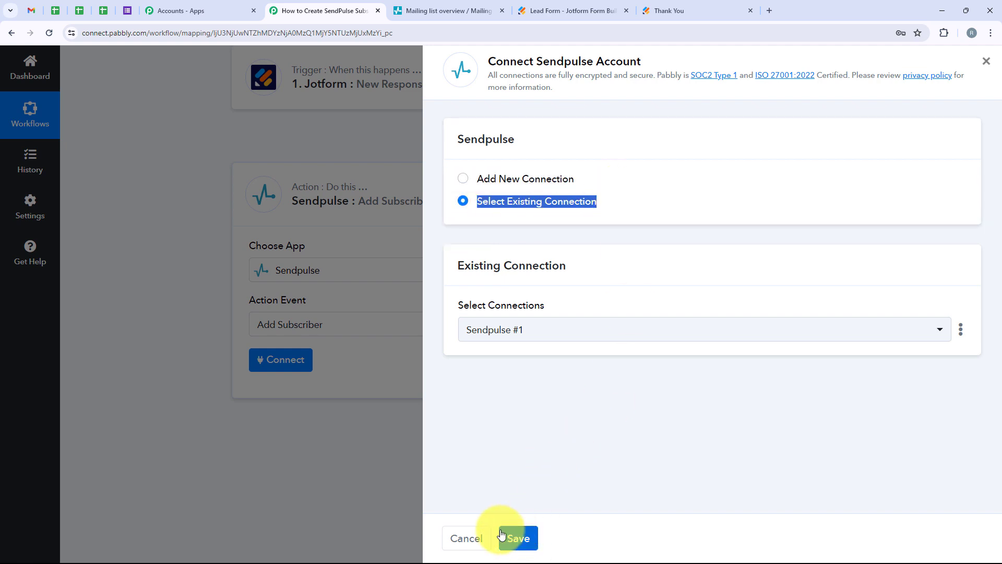
left_click(463, 178)
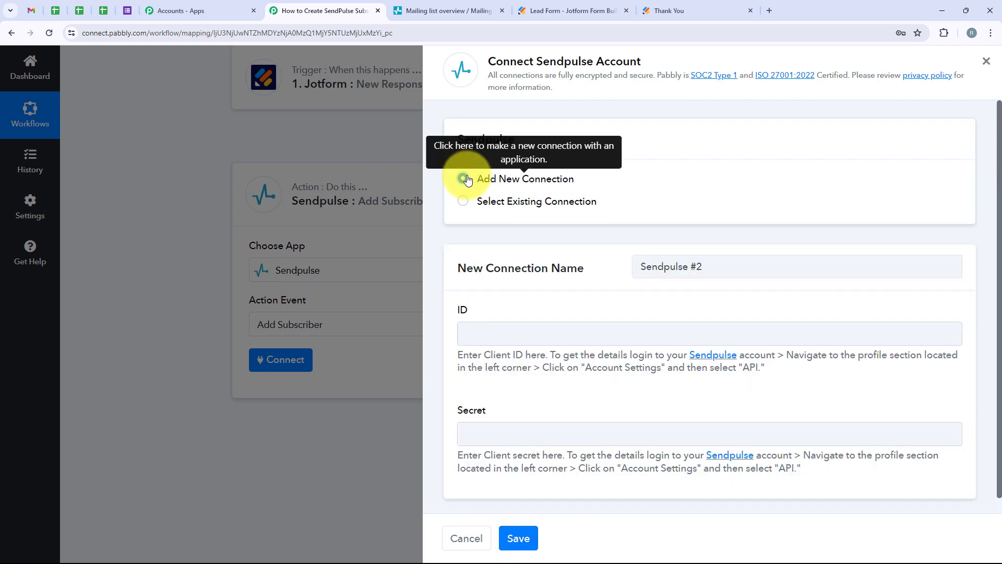
left_click_drag(477, 311, 438, 308)
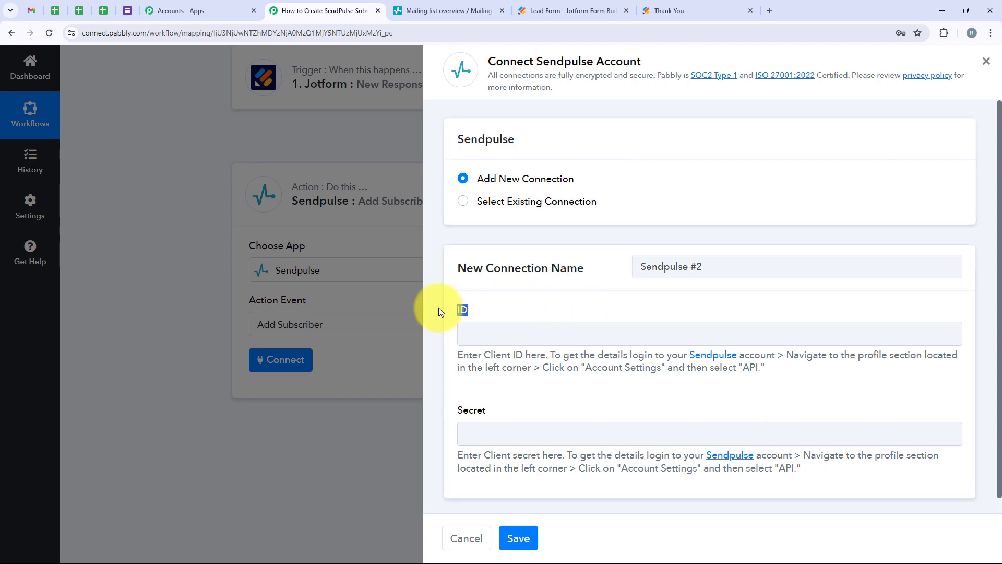
left_click_drag(509, 412, 452, 394)
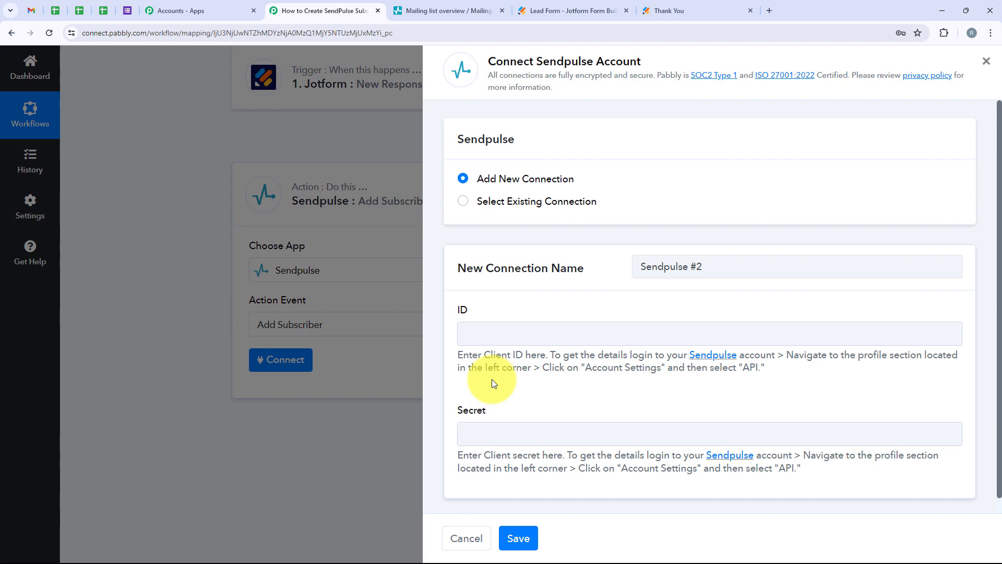
Switch to SendPulse and open the API section of the account settings, where the ID and secret are stored.
left_click(459, 10)
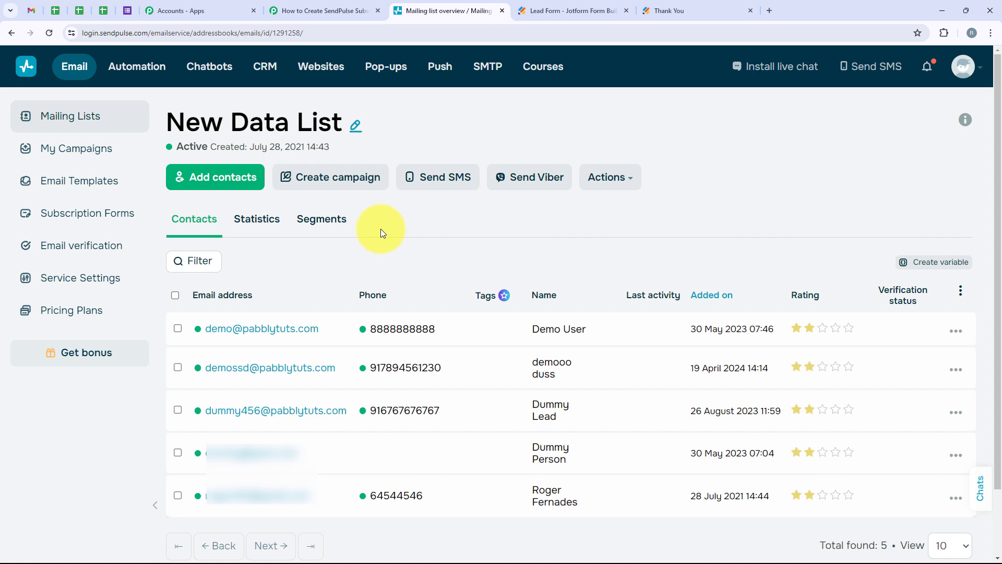
left_click(962, 63)
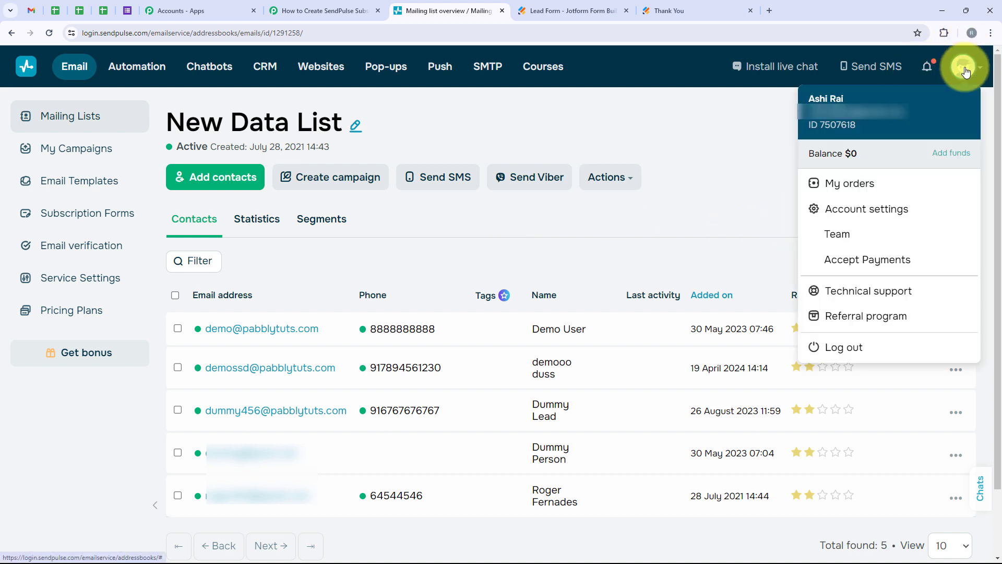
left_click(844, 212)
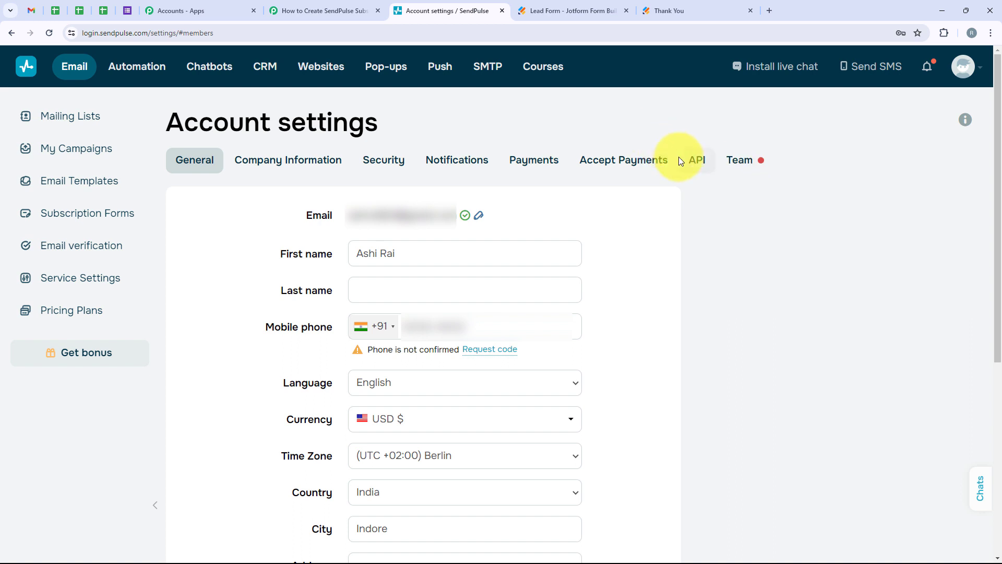
left_click(690, 158)
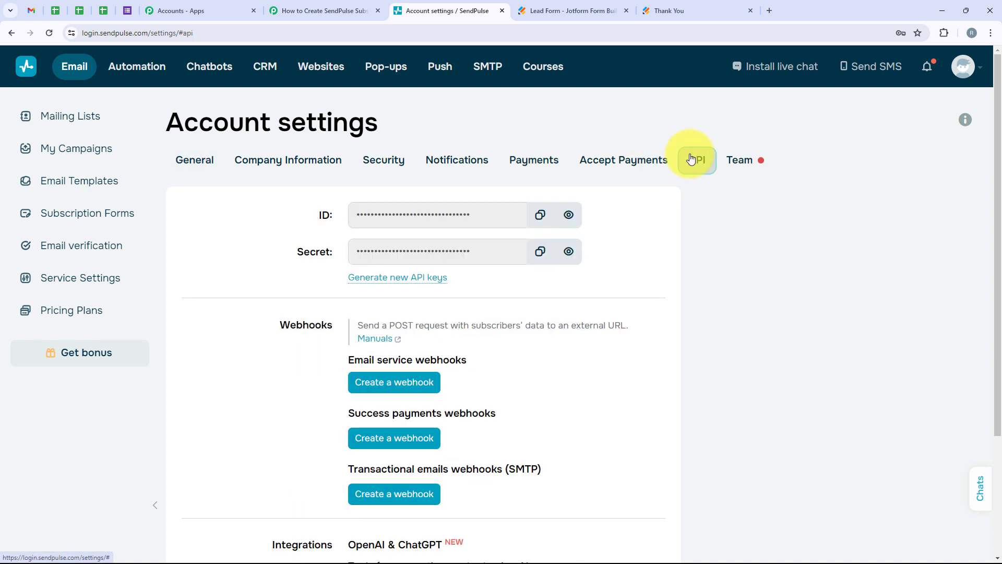
left_click_drag(306, 225, 330, 221)
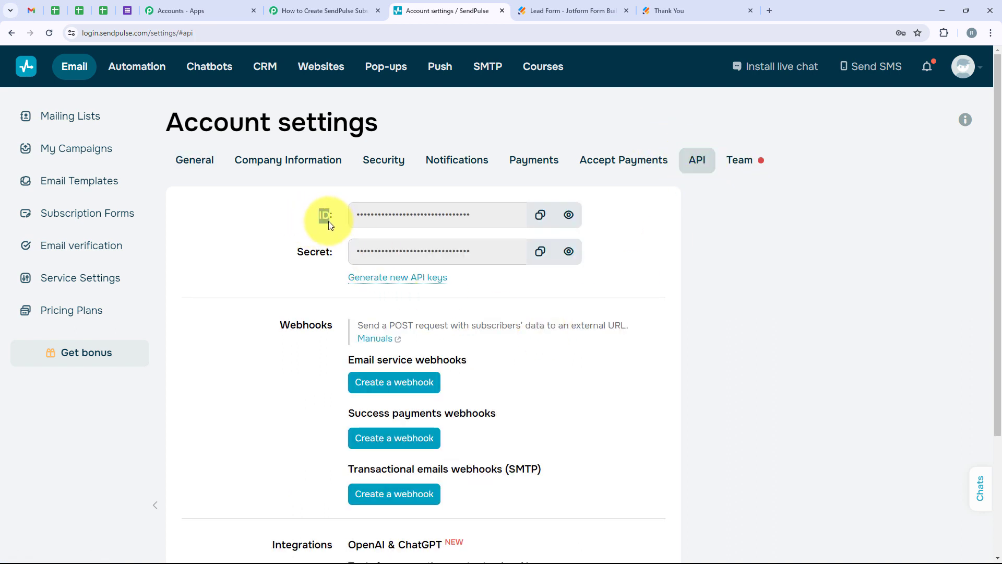
left_click_drag(287, 258, 337, 260)
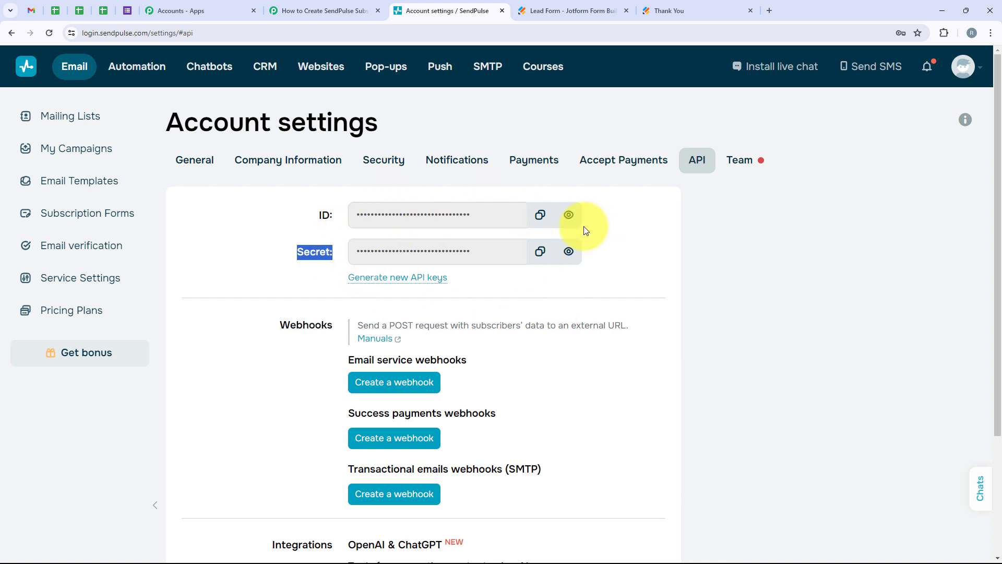
Copy the API client ID from SendPulse and paste it into the new connection's ID field in Pabbly Connect.
left_click(542, 221)
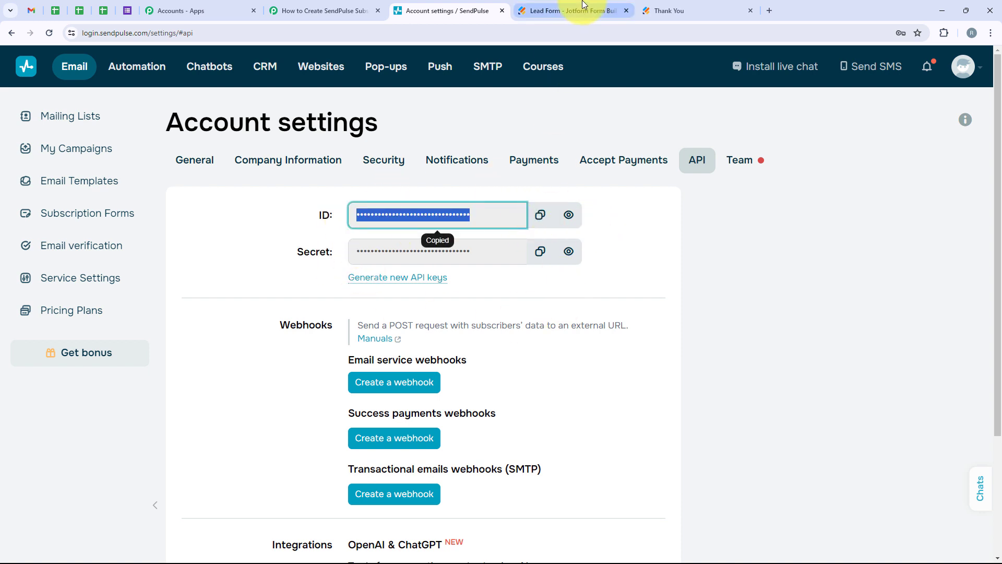
left_click(329, 11)
left_click(474, 333)
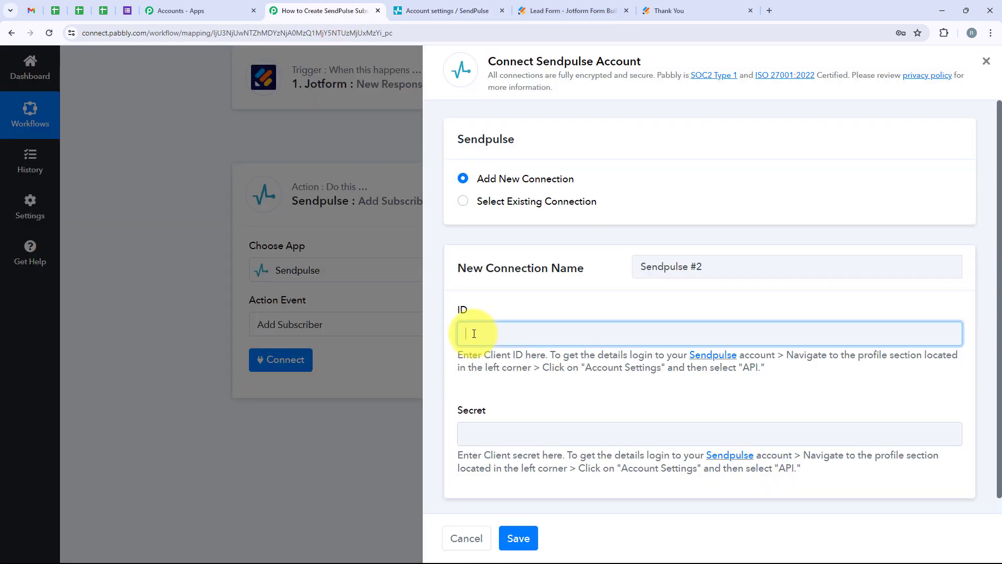
key("ctrl+v")
Copy the API secret from SendPulse, paste it into the Secret field of the Pabbly Connect connection, and save the connection.
left_click(412, 11)
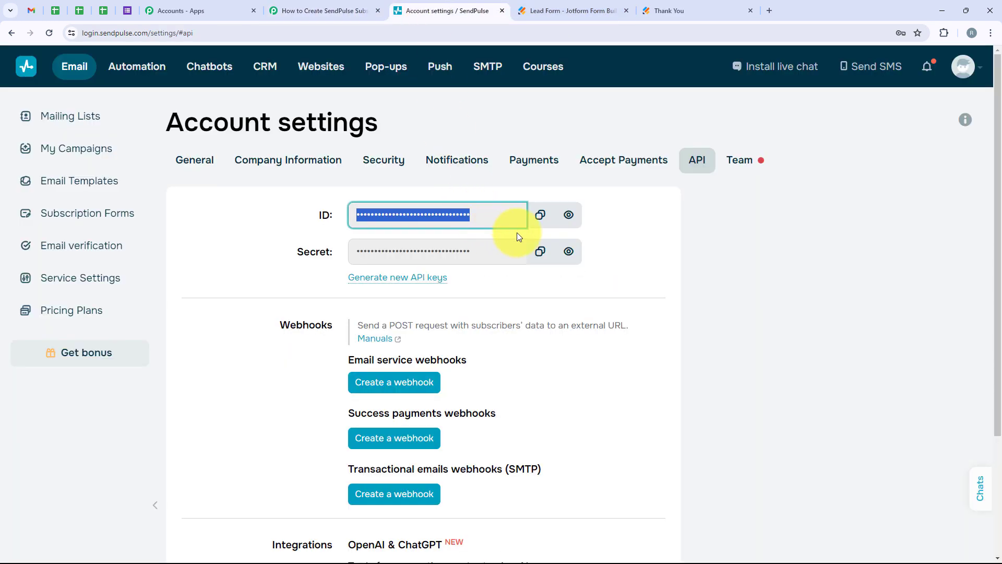
left_click(540, 251)
left_click(329, 10)
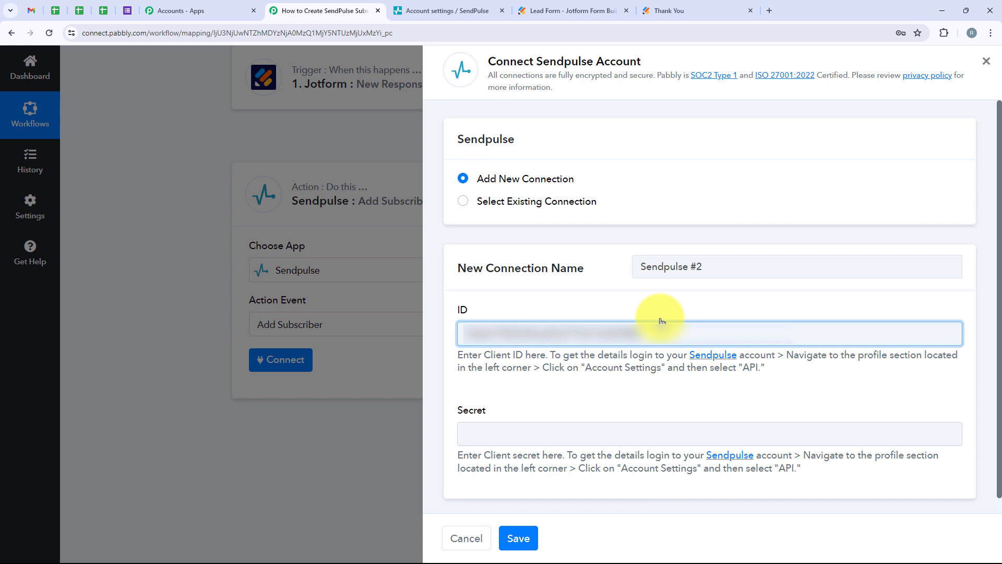
left_click(525, 426)
key("ctrl+v")
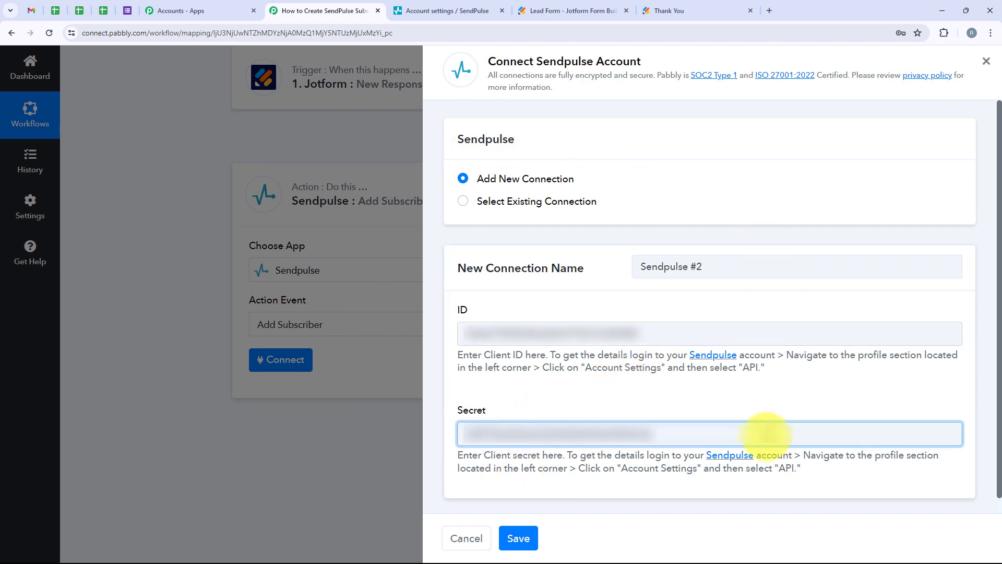
left_click(511, 543)
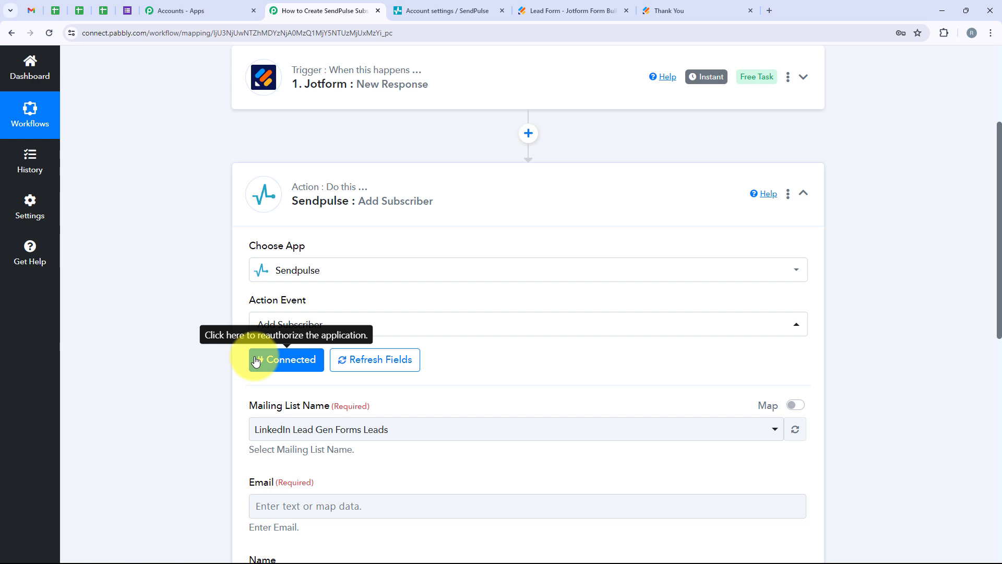
Set the Add Subscriber action's mailing list to New Data List.
scroll(217, 310, "down", 4)
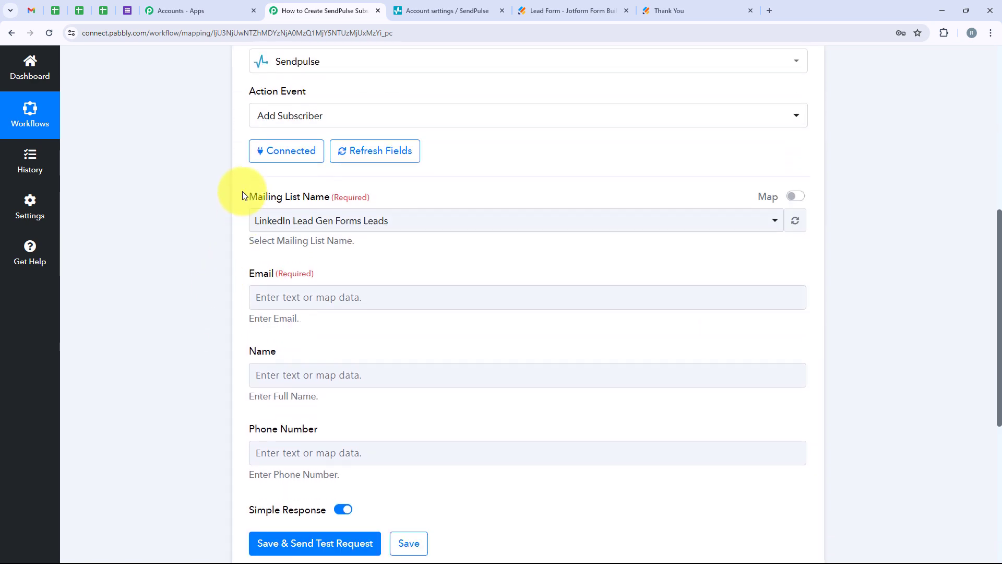
left_click_drag(242, 192, 328, 197)
left_click(282, 220)
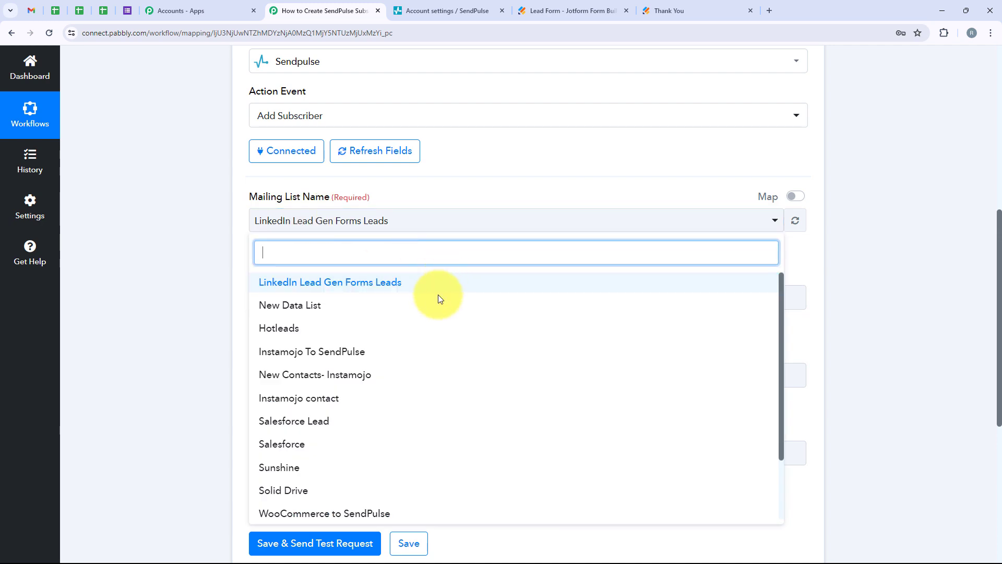
left_click(333, 306)
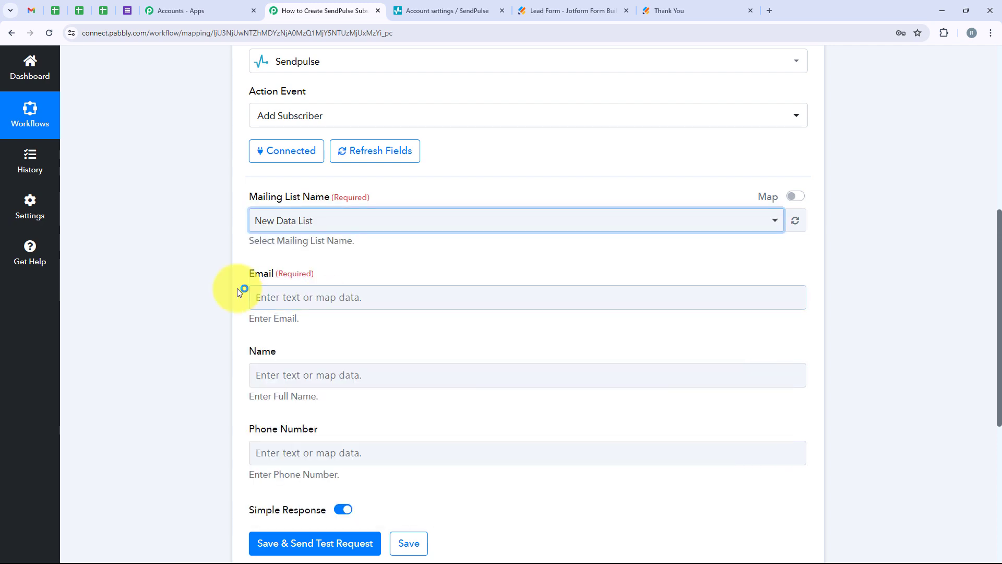
left_click(318, 221)
left_click(198, 270)
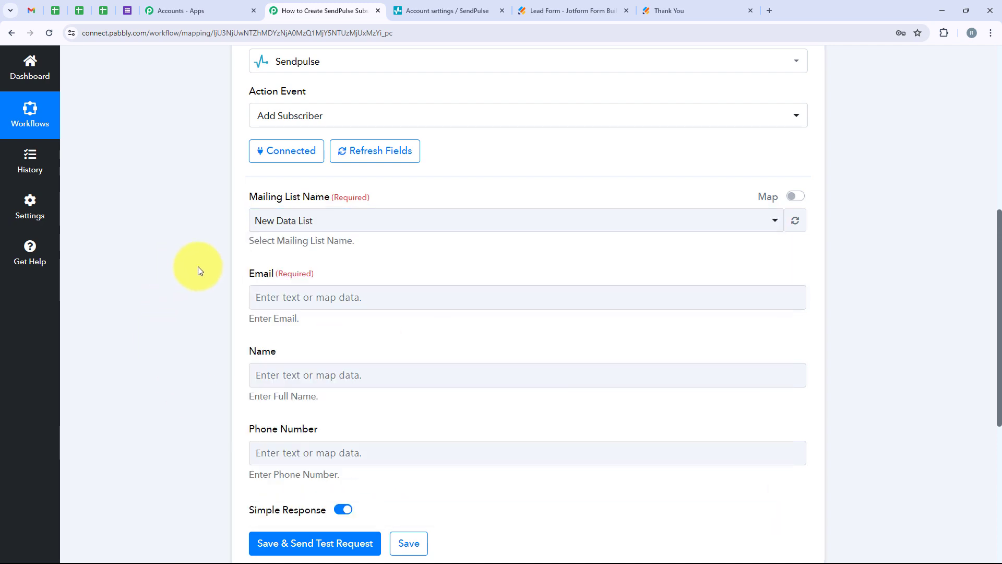
Map the subscriber's Email field to the RawRequest Q12 Email value from the Jotform response.
left_click_drag(273, 275, 275, 275)
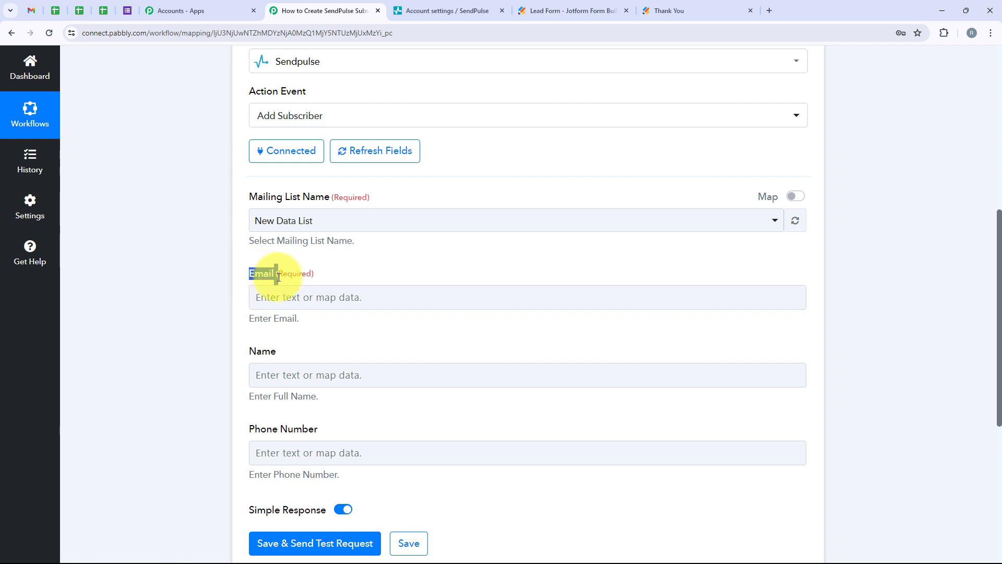
left_click_drag(248, 351, 277, 351)
left_click_drag(317, 436, 232, 430)
left_click(148, 309)
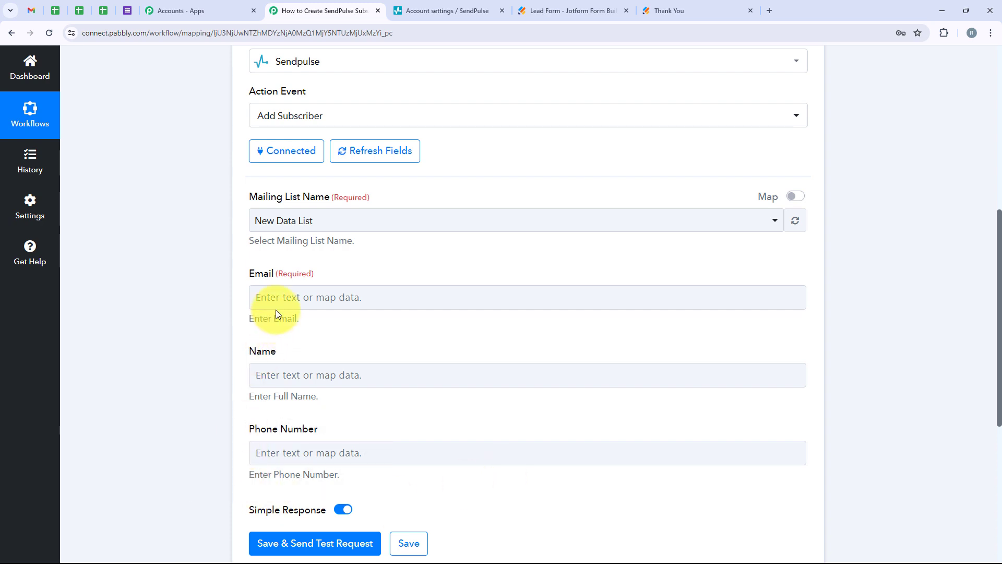
left_click(287, 298)
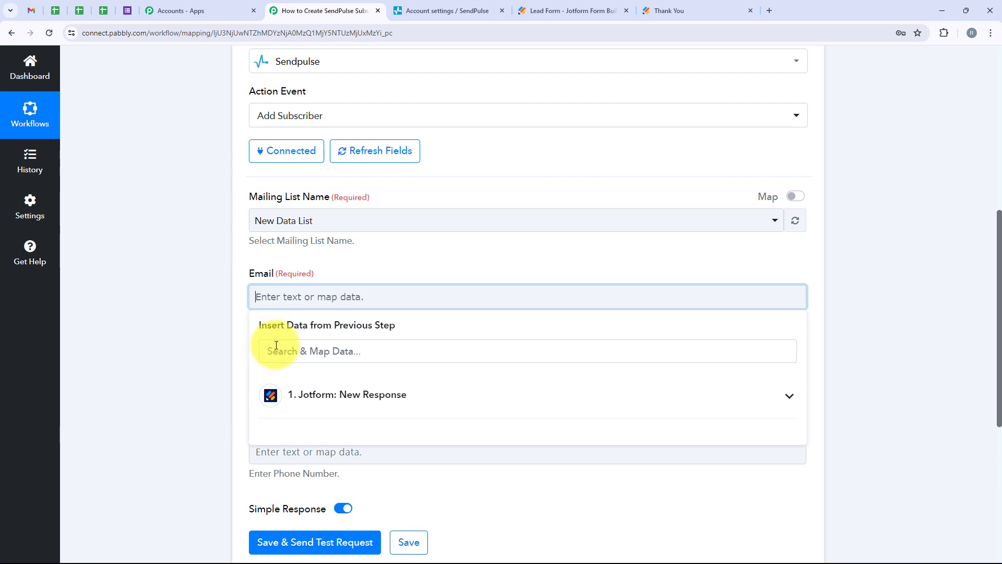
left_click(784, 399)
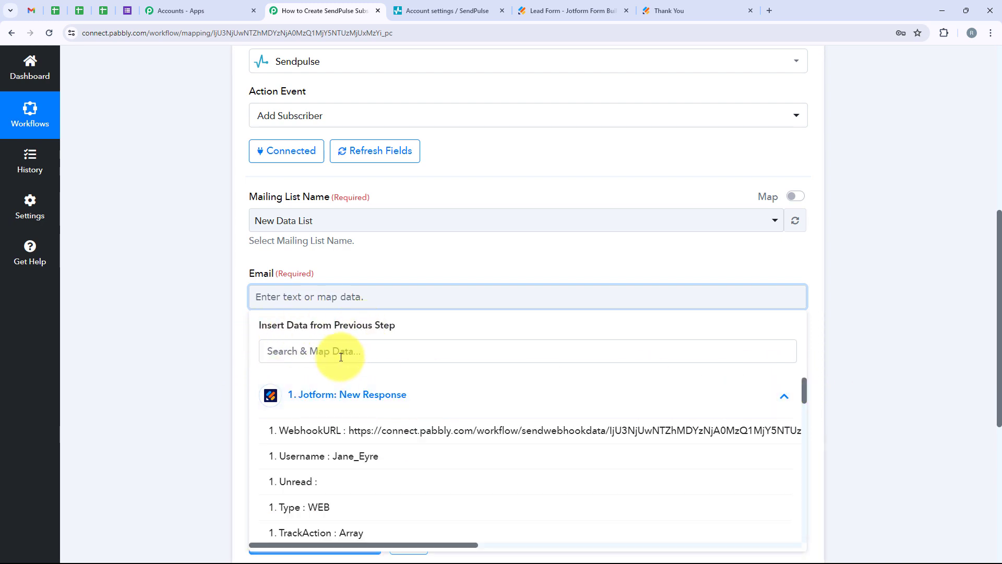
left_click(357, 351)
type("E")
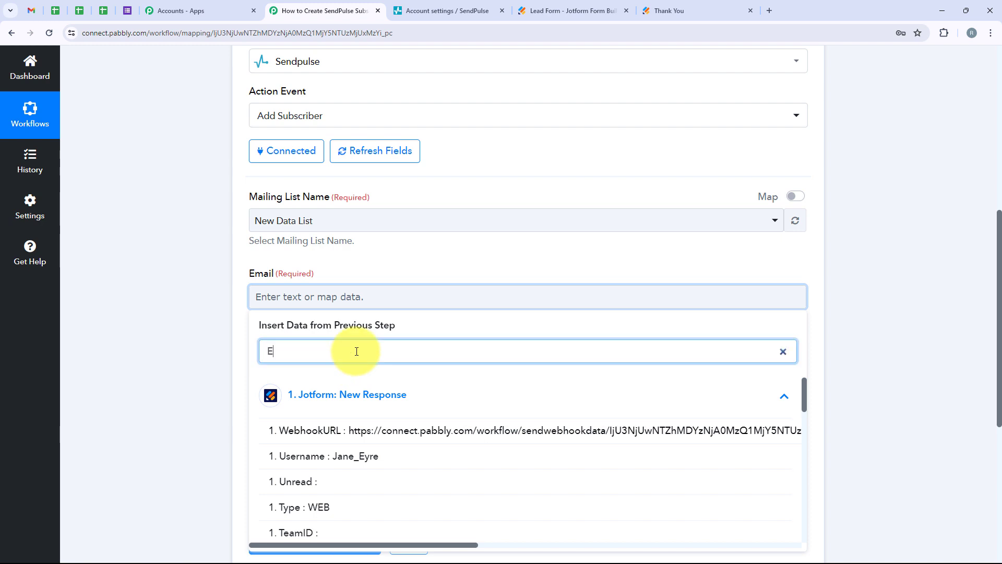
type("mail")
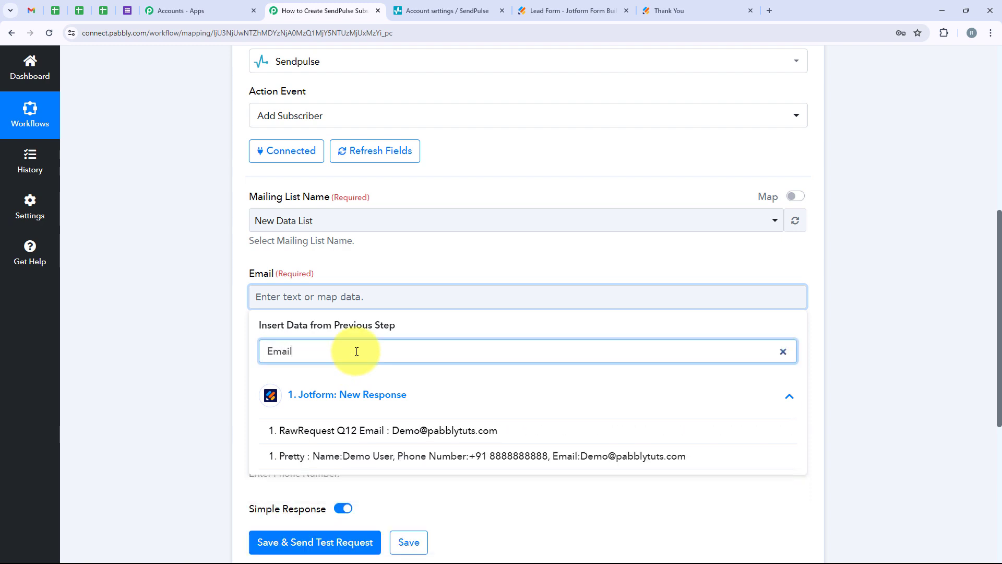
left_click(410, 430)
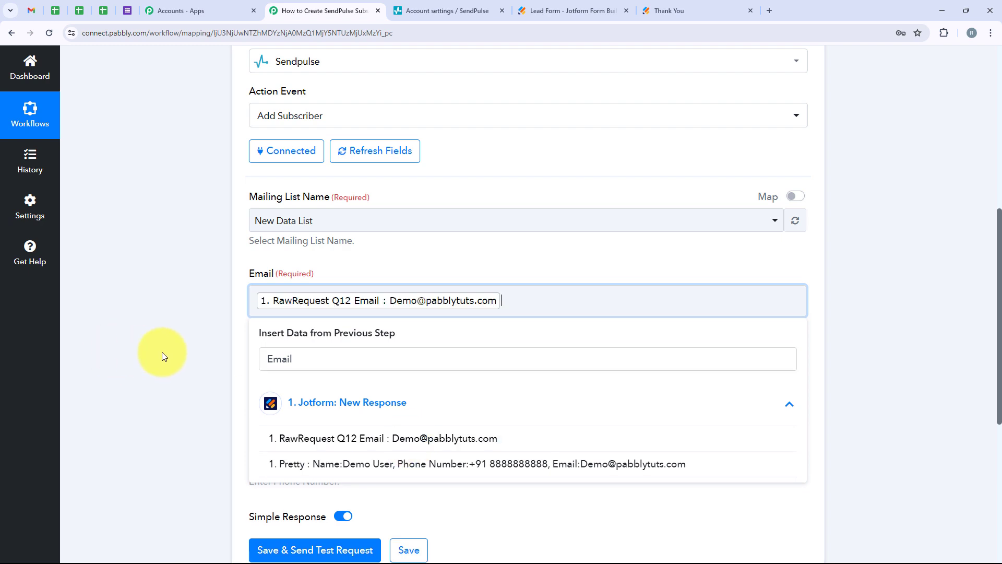
left_click(162, 351)
Map the Name field to the Jotform response's RawRequest Q3 Name First value followed by RawRequest Q3 Name Last.
scroll(240, 360, "down", 2)
left_click(351, 277)
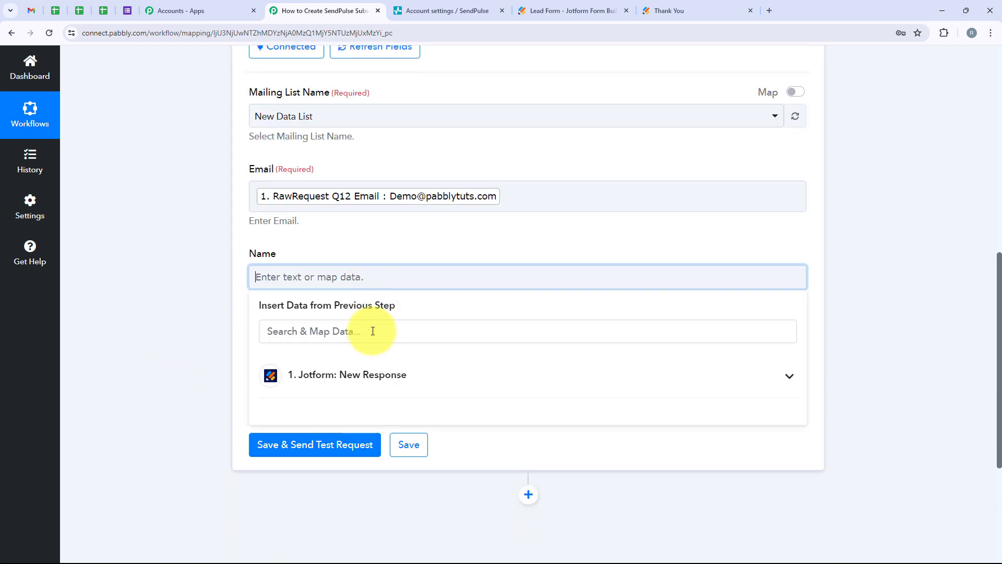
left_click(371, 331)
type("Name")
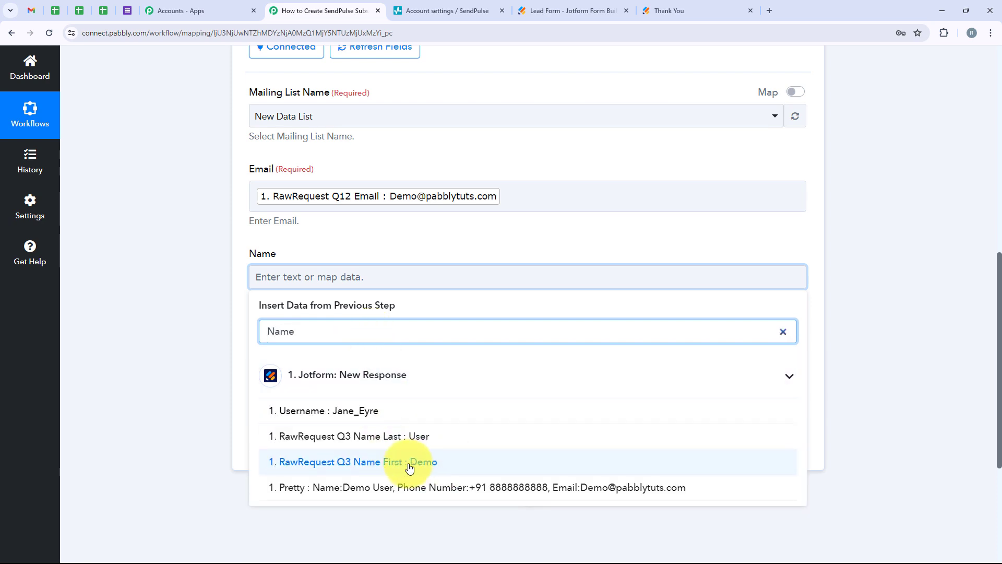
left_click(468, 460)
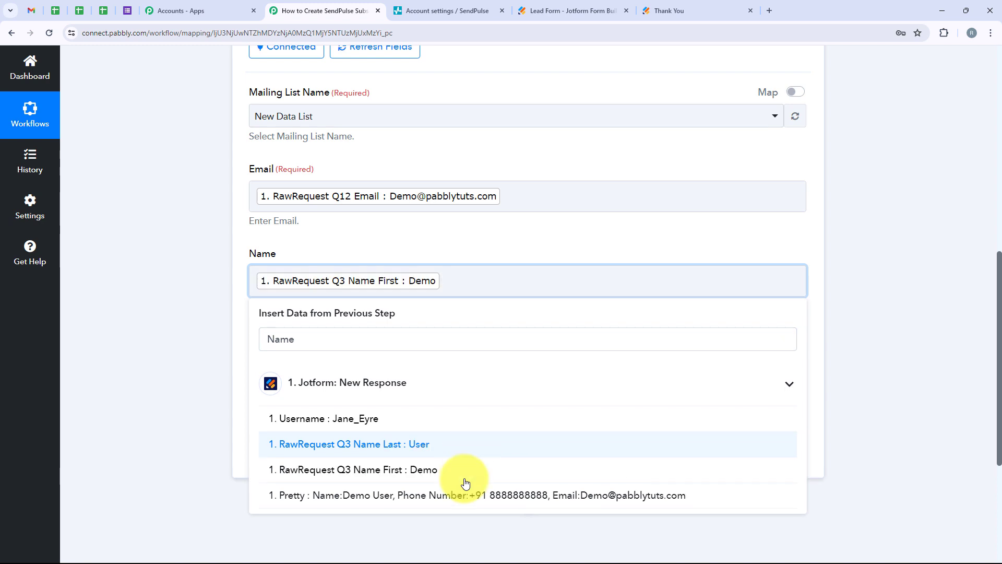
left_click(454, 452)
left_click(204, 353)
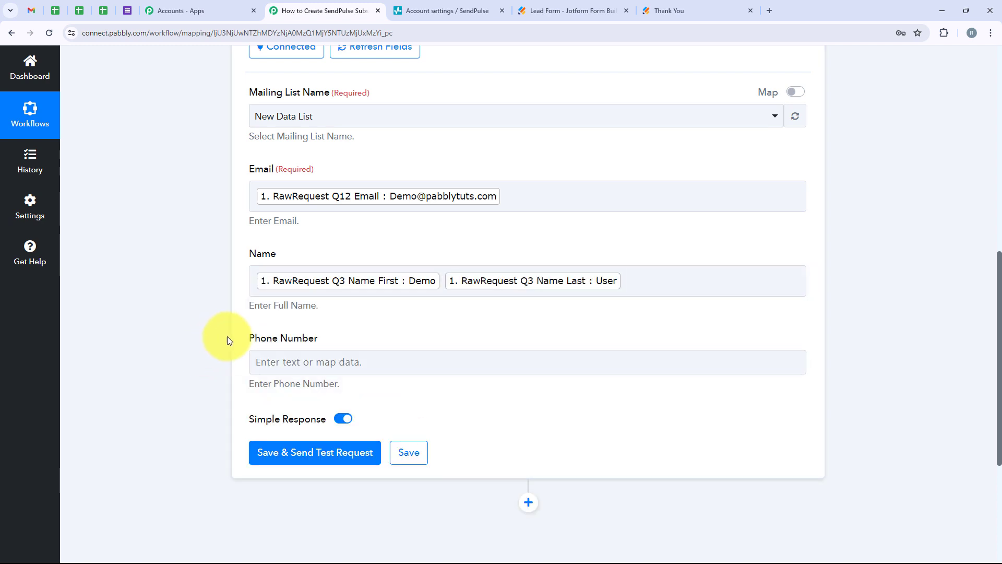
Map the Phone Number field to the Jotform response's RawRequest Q10 PhoneNumber Area value followed by RawRequest Q10 PhoneNumber Phone.
left_click_drag(247, 339, 349, 350)
left_click(355, 361)
scroll(359, 434, "down", 1)
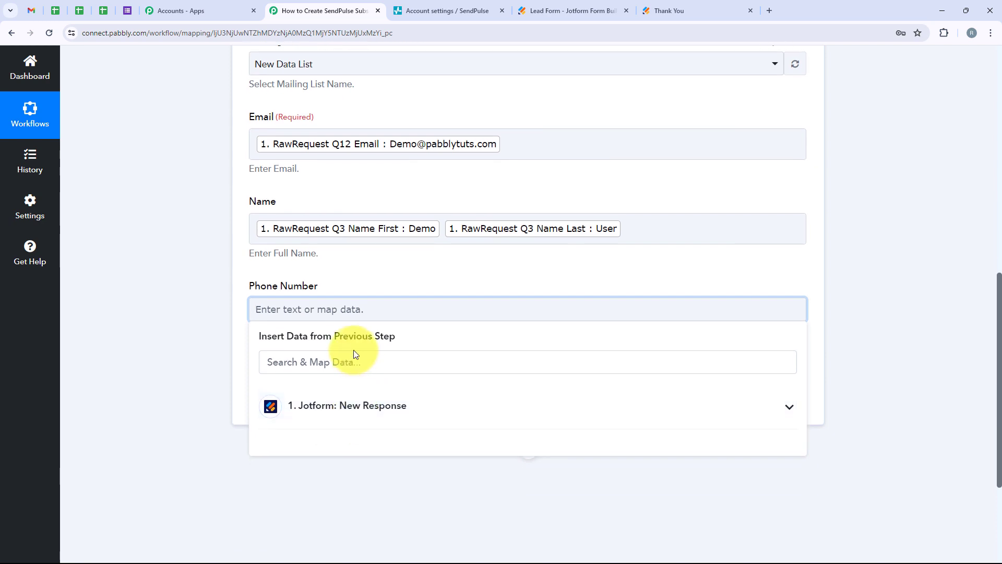
left_click(371, 399)
left_click(350, 355)
type("phone")
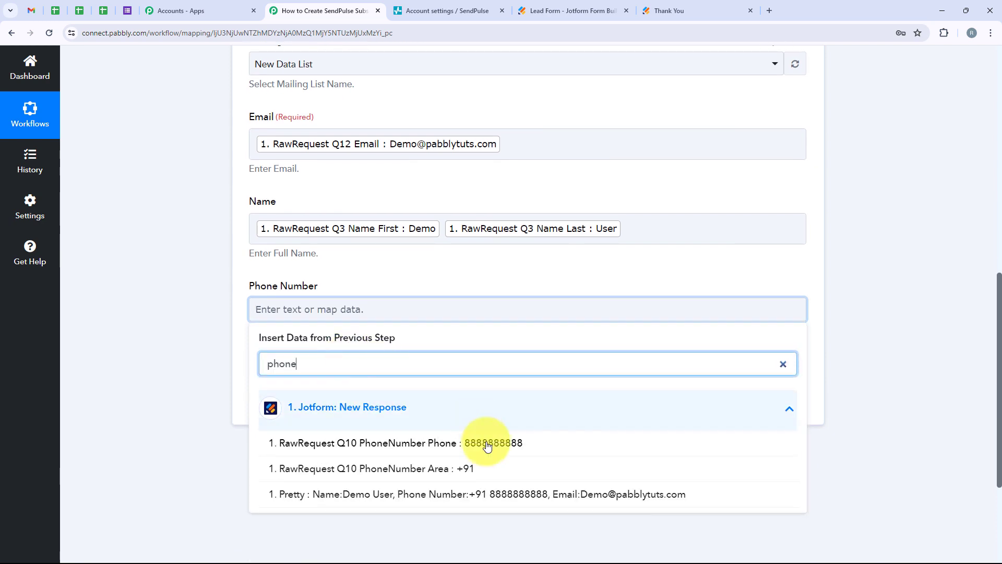
left_click(488, 470)
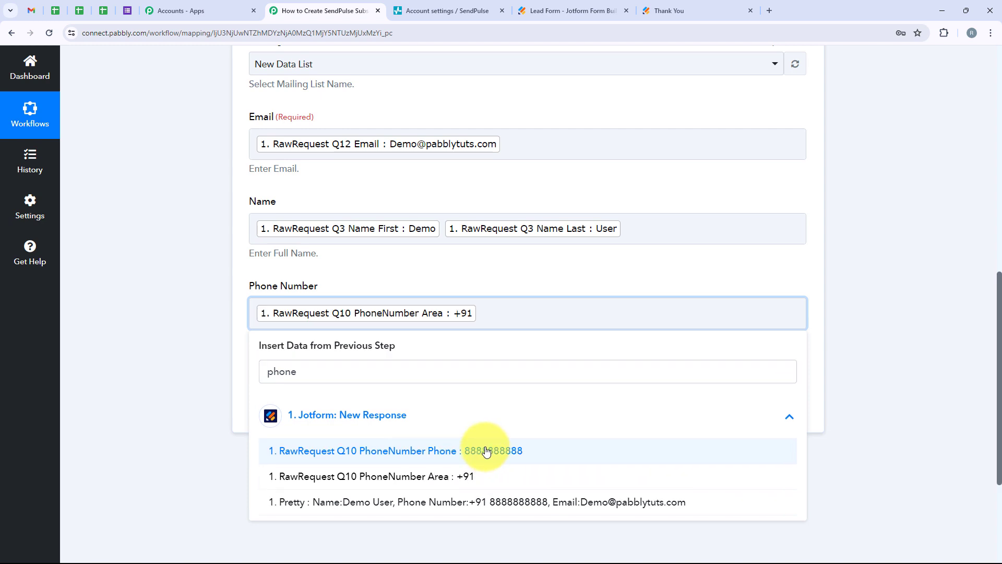
left_click(486, 452)
left_click(162, 296)
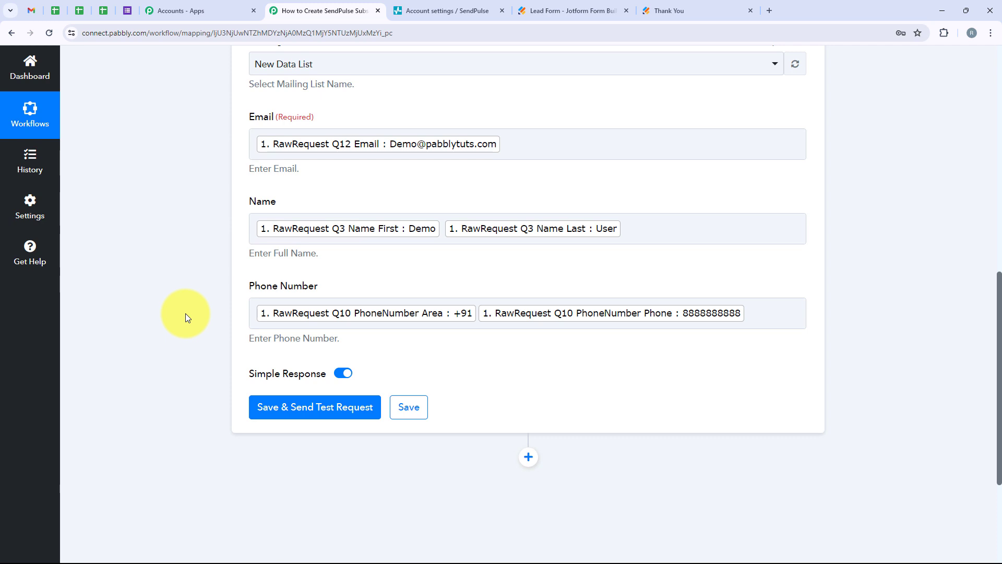
Save the Add Subscriber action and send its test request to SendPulse.
scroll(706, 421, "down", 2)
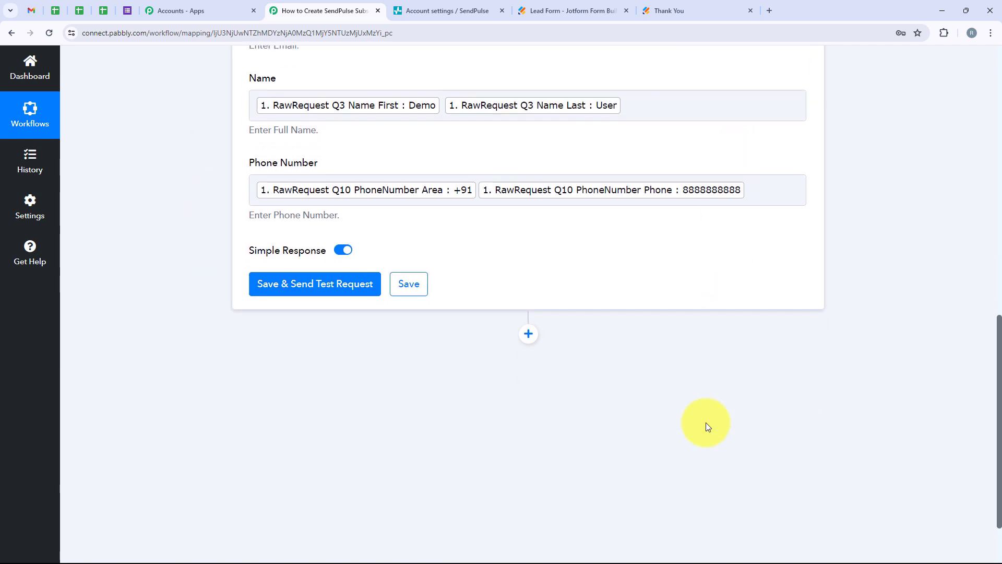
scroll(706, 421, "down", 1)
left_click(271, 232)
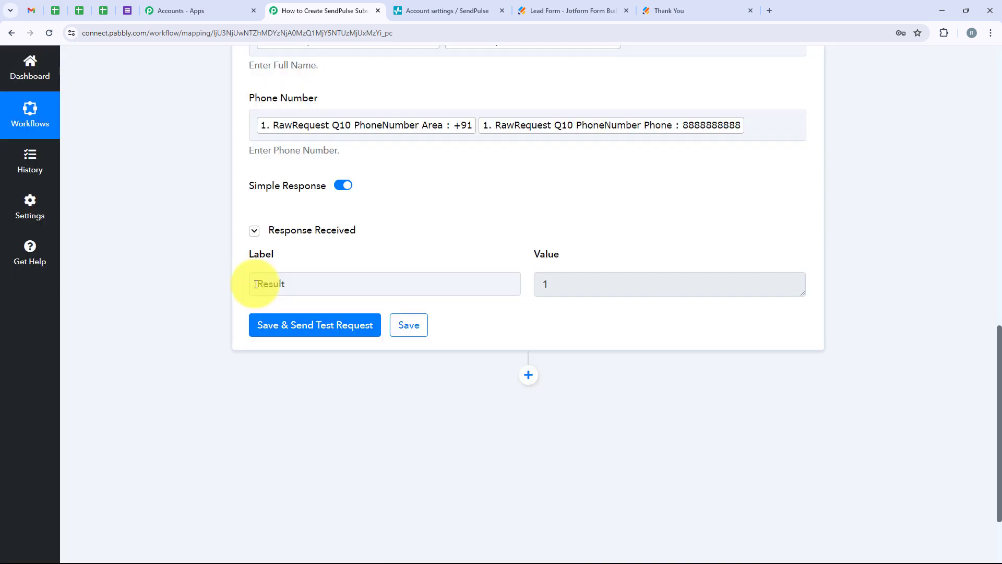
Check the response received from the test request and open the New Data List's contacts in SendPulse.
left_click_drag(258, 283, 518, 300)
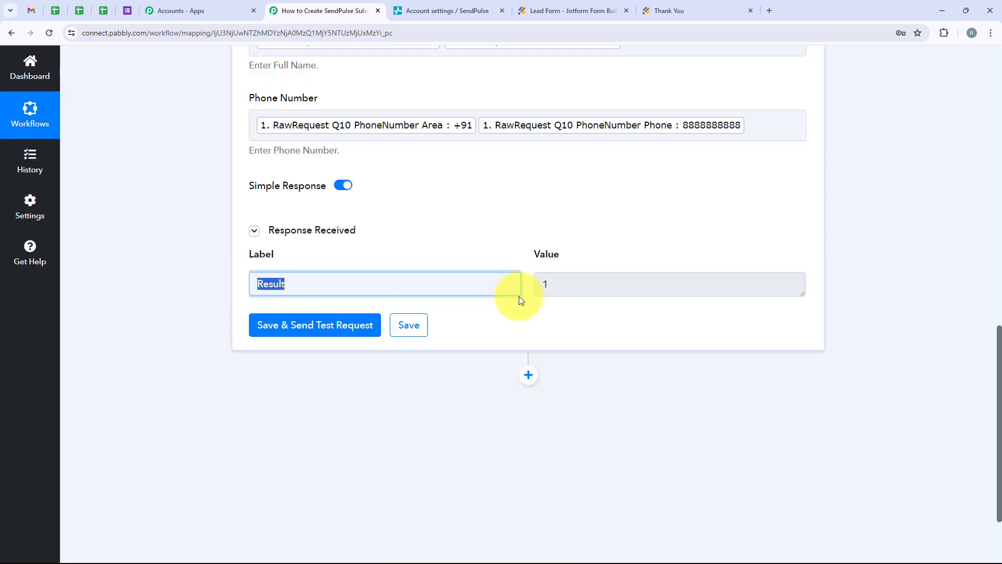
left_click(613, 282)
left_click(481, 257)
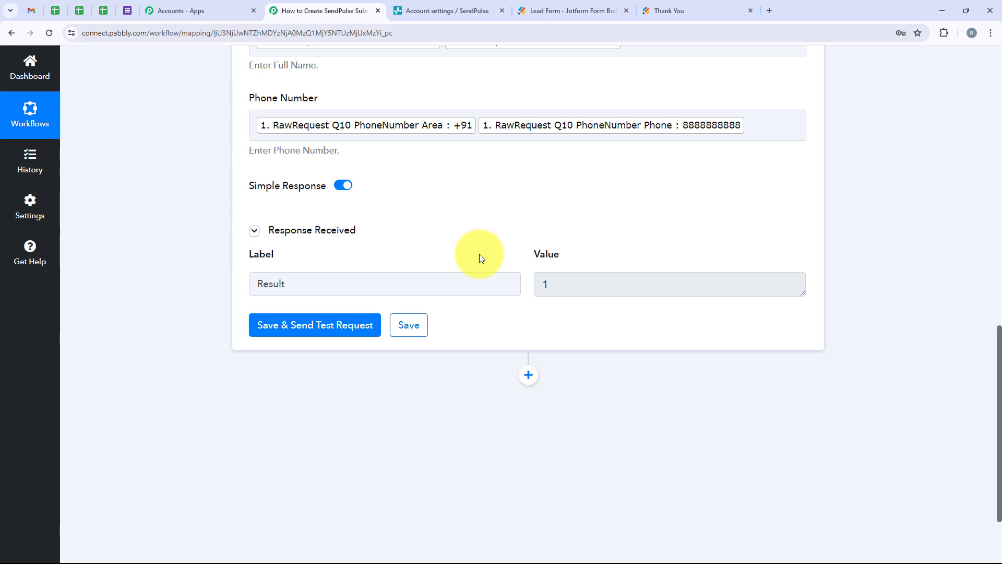
left_click(417, 10)
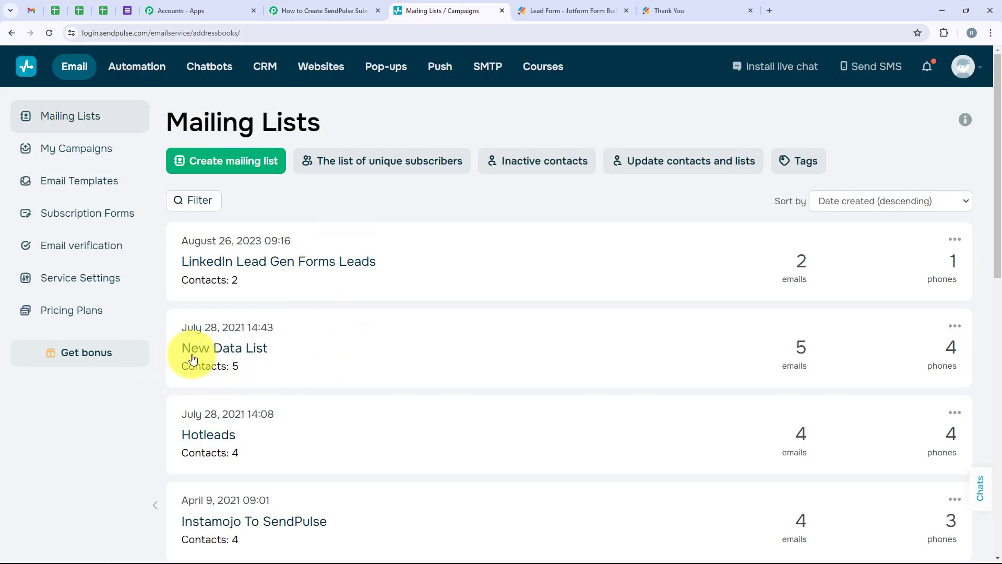
left_click(233, 353)
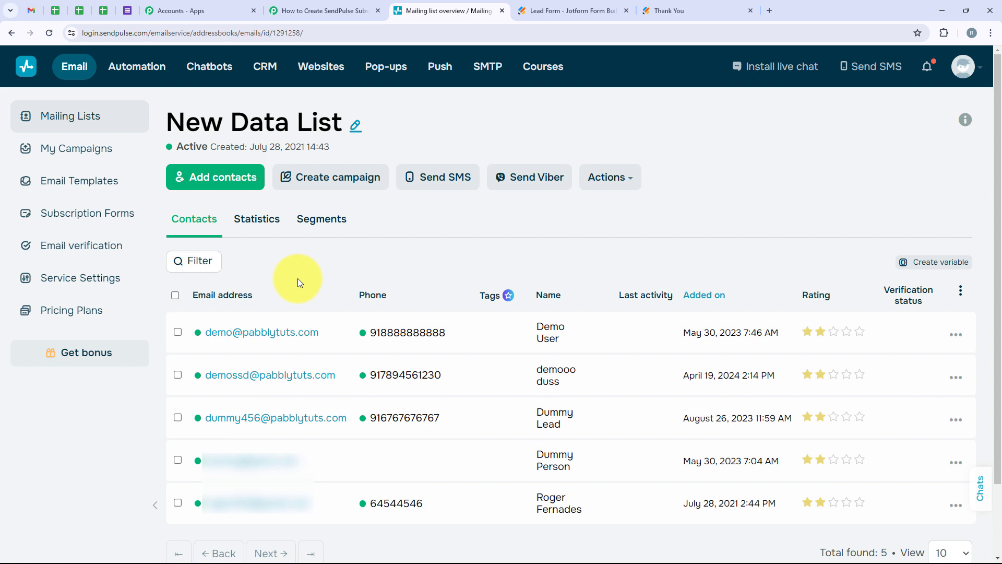
Switch to the submitted Jotform page and reload it to get a blank Lead Form.
left_click(658, 11)
left_click(46, 34)
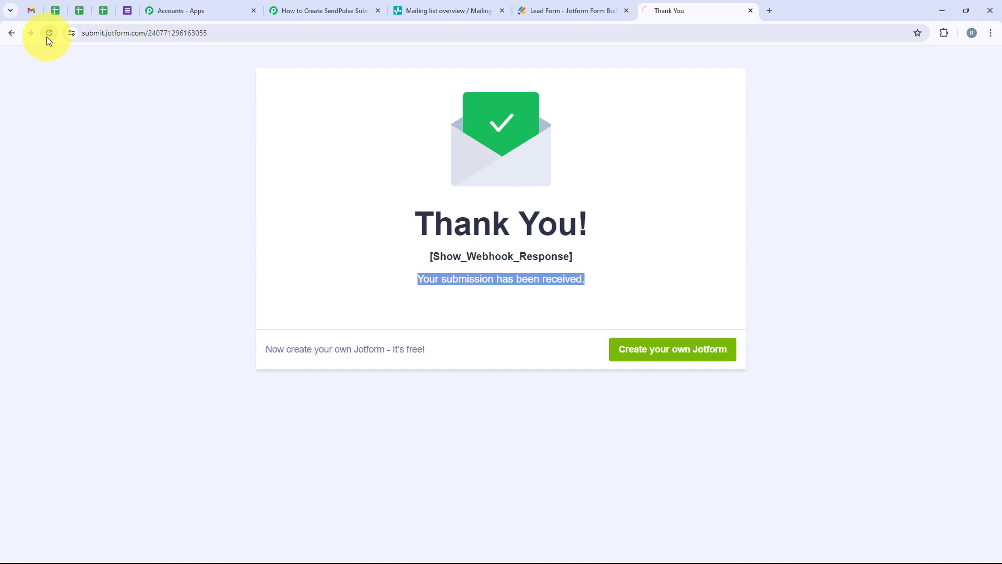
scroll(283, 327, "down", 2)
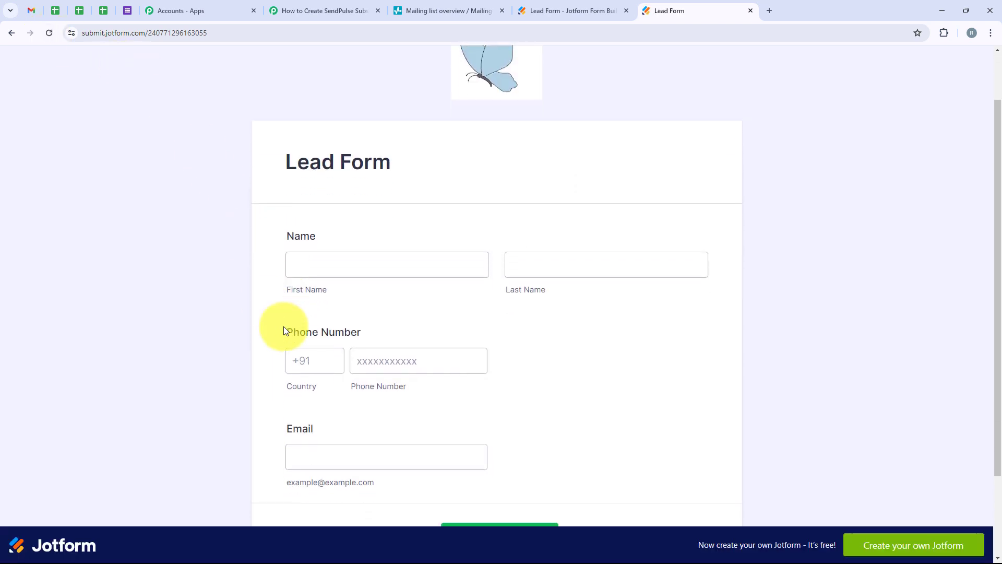
left_click(299, 227)
left_click(186, 256)
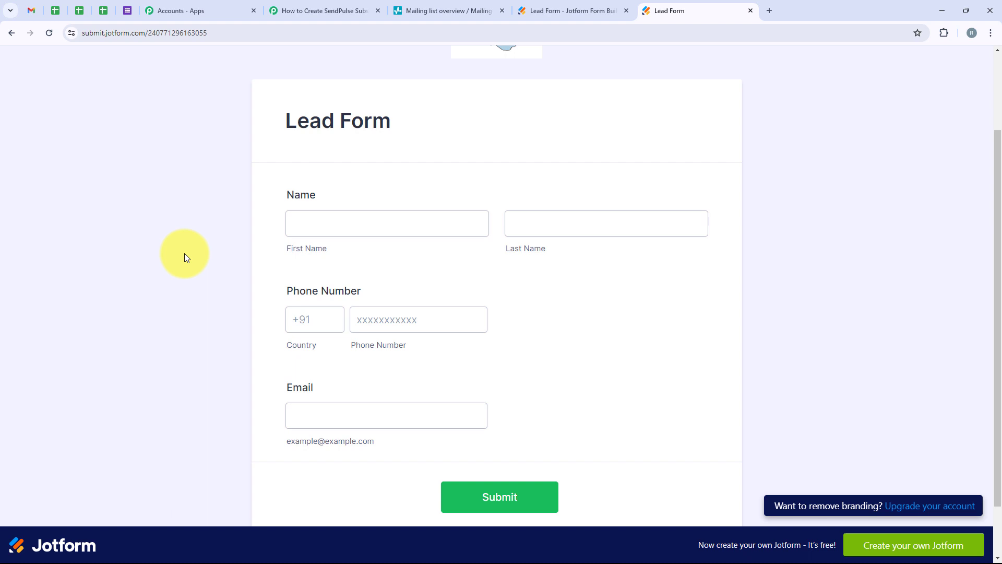
Fill in the Lead Form's first name, last name and phone number, with +91 as the country code.
left_click_drag(273, 201, 351, 195)
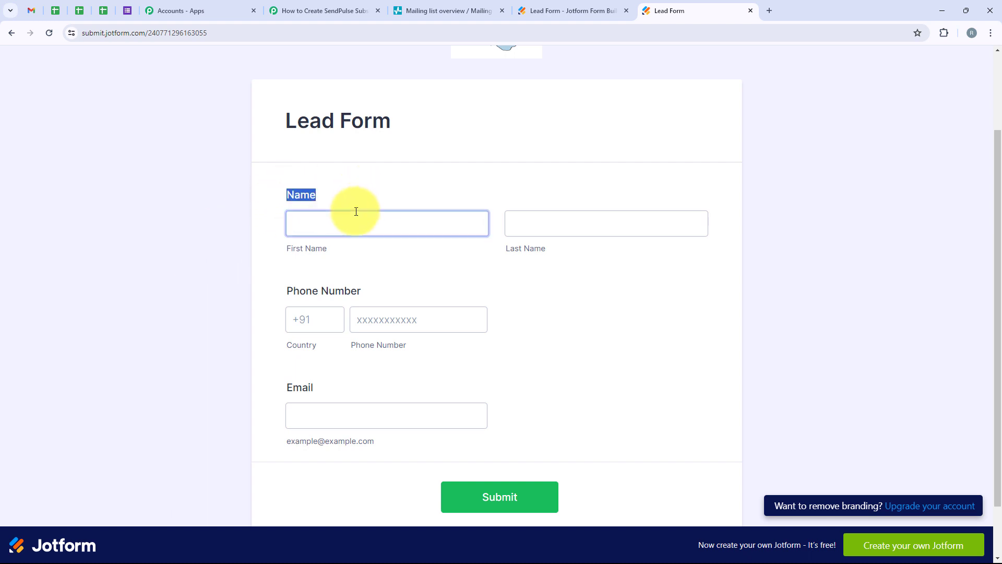
left_click(353, 212)
left_click(359, 276)
left_click(543, 228)
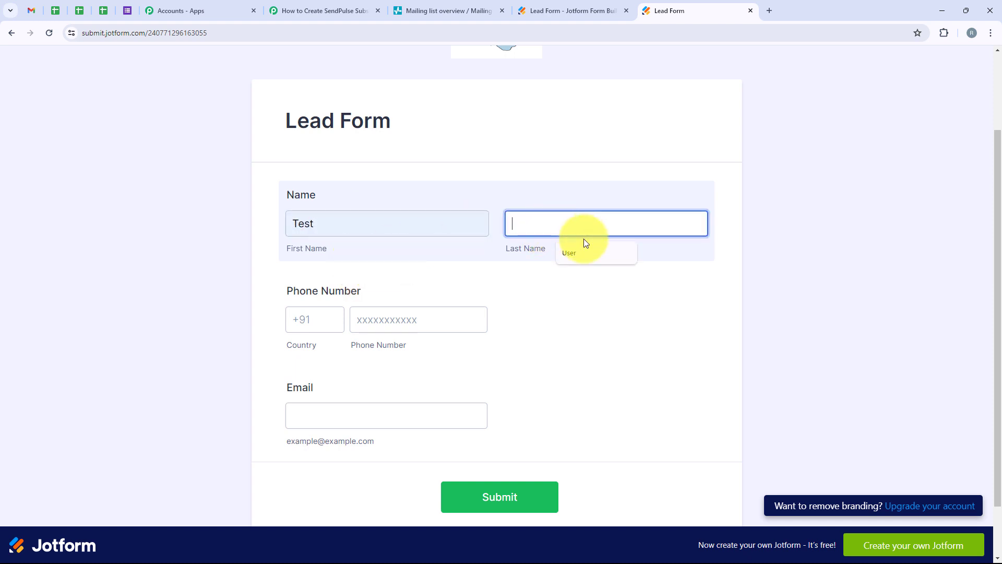
left_click(577, 253)
left_click(292, 324)
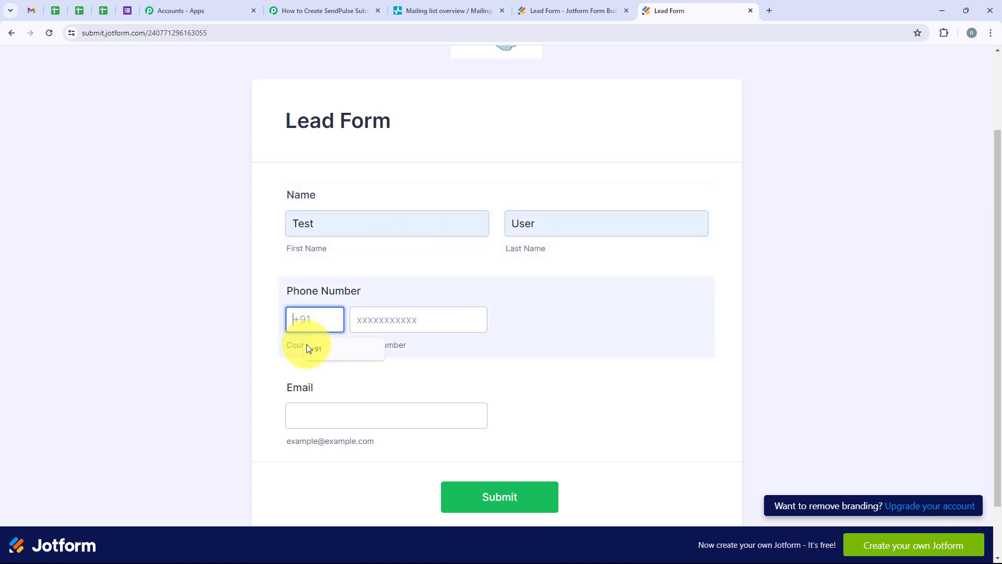
left_click(306, 343)
left_click(378, 326)
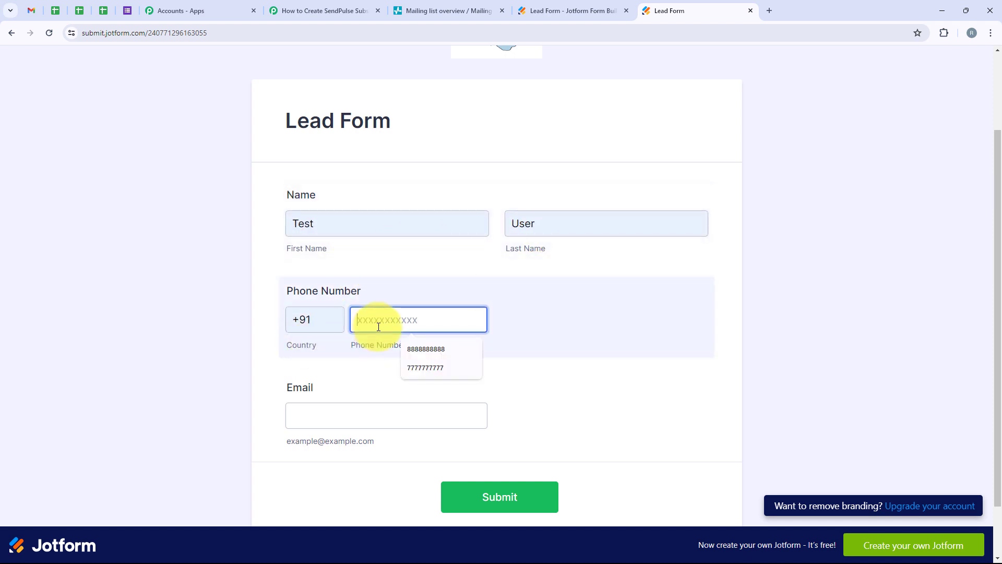
left_click(441, 369)
Fill in the test contact's email and submit the Lead Form.
left_click(304, 415)
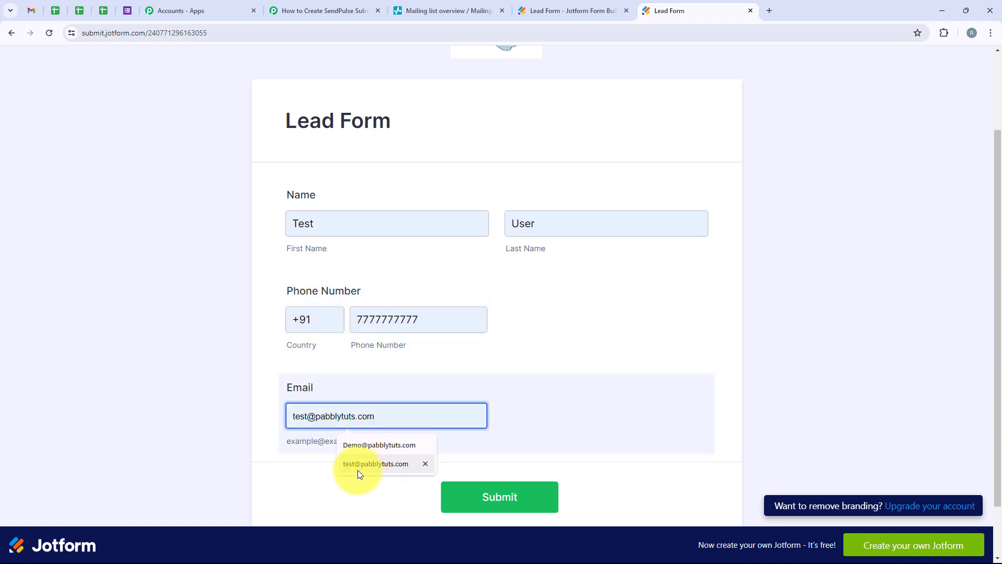
left_click(388, 464)
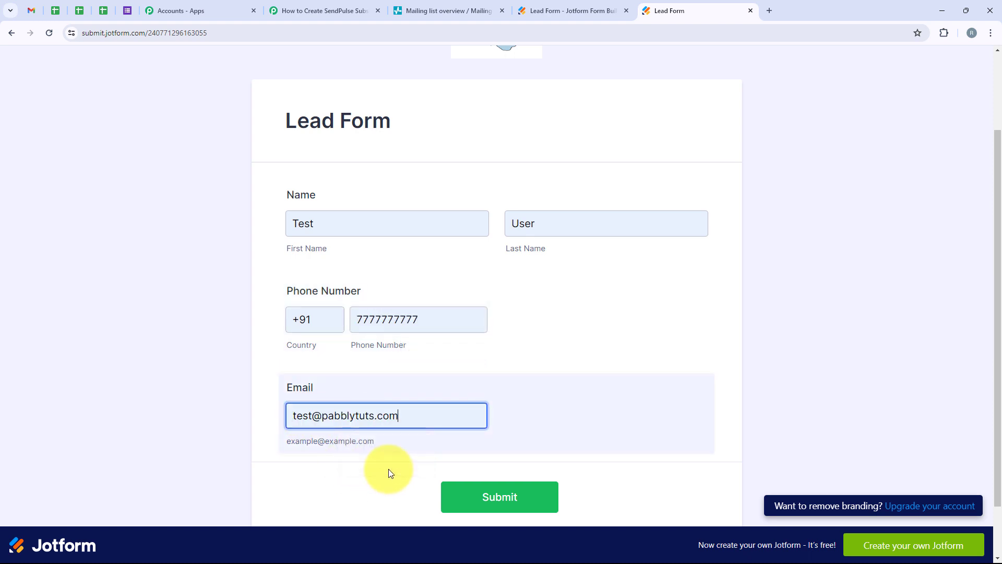
left_click(522, 503)
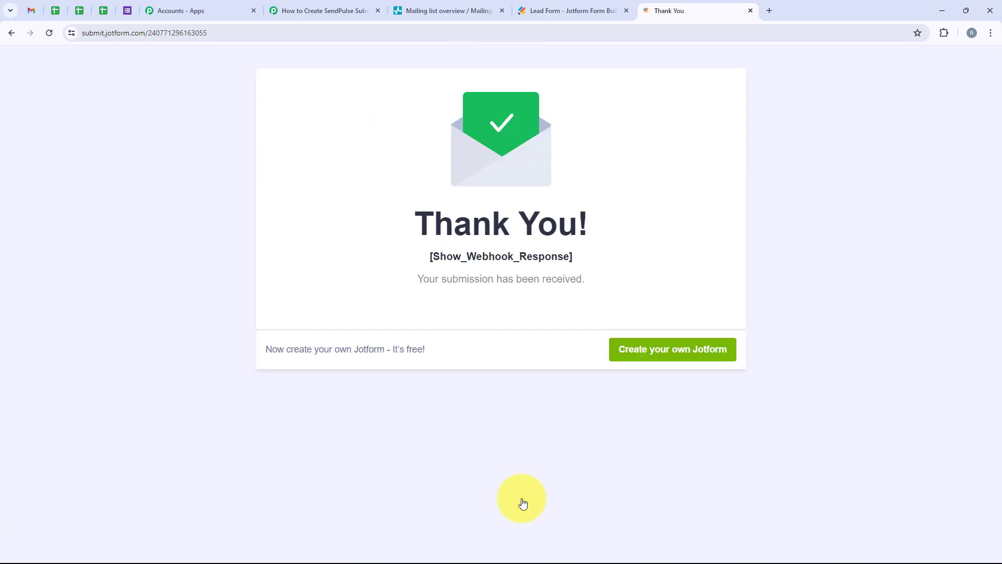
left_click_drag(441, 279, 595, 293)
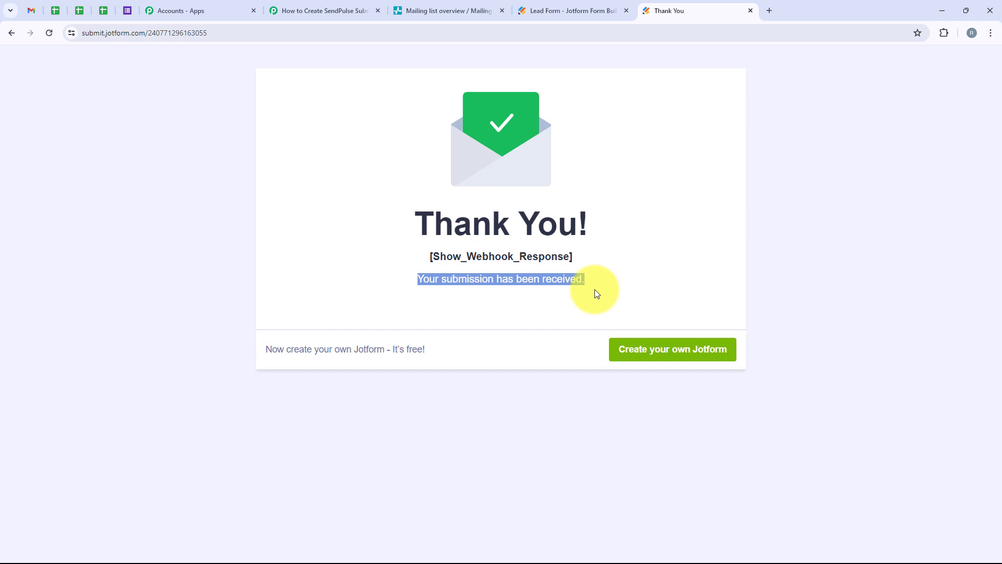
Switch to SendPulse and reload the New Data List to check its contacts for the submitted lead.
left_click(438, 6)
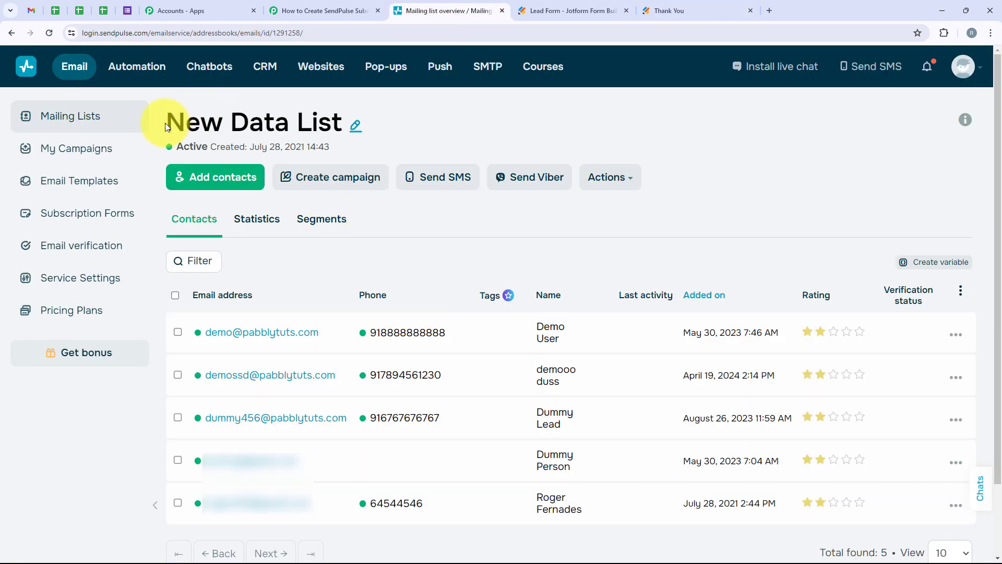
left_click_drag(167, 126, 370, 125)
left_click(55, 36)
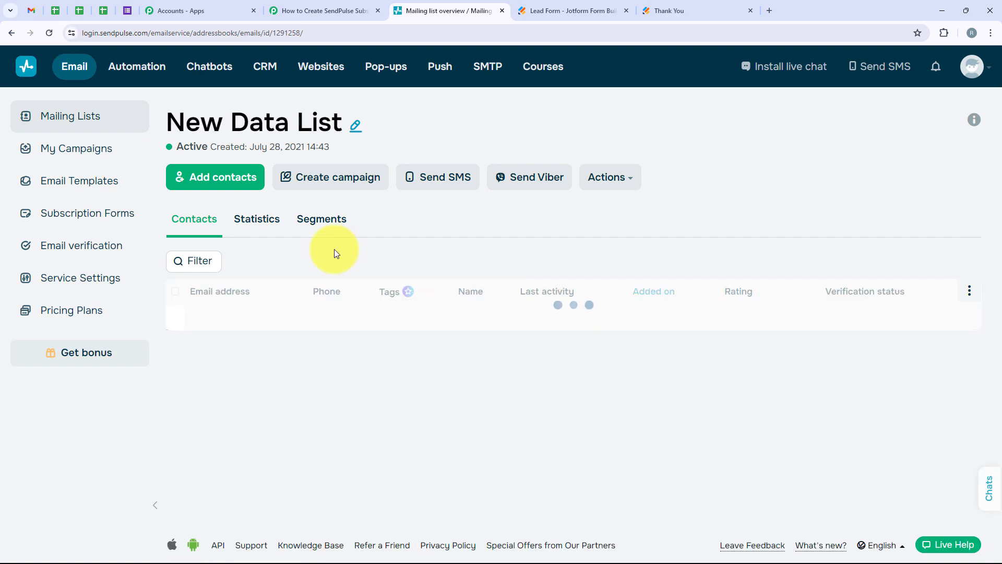
scroll(334, 248, "down", 3)
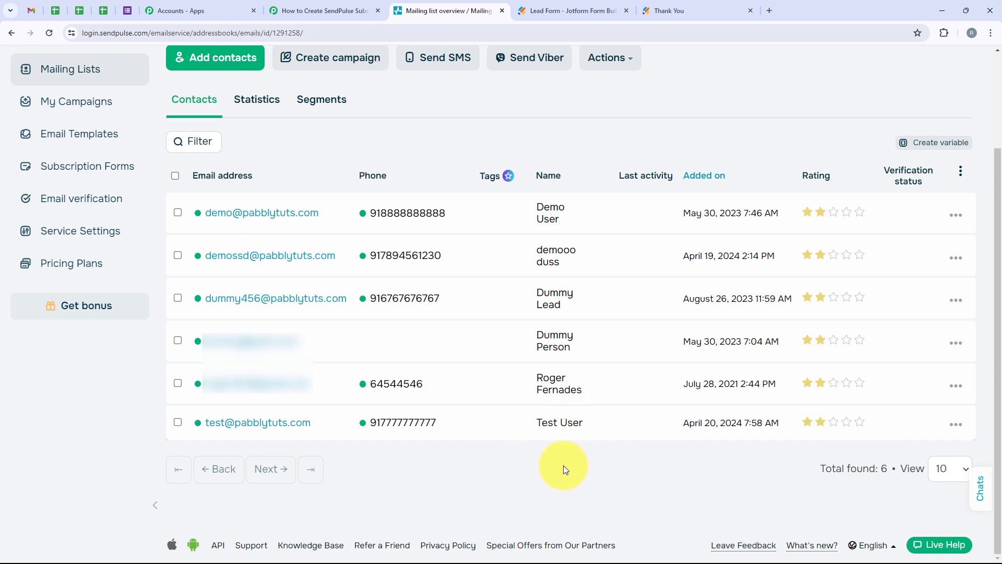
Return to the Pabbly Connect workflow and collapse the Sendpulse Add Subscriber action.
left_click(292, 10)
scroll(422, 325, "up", 6)
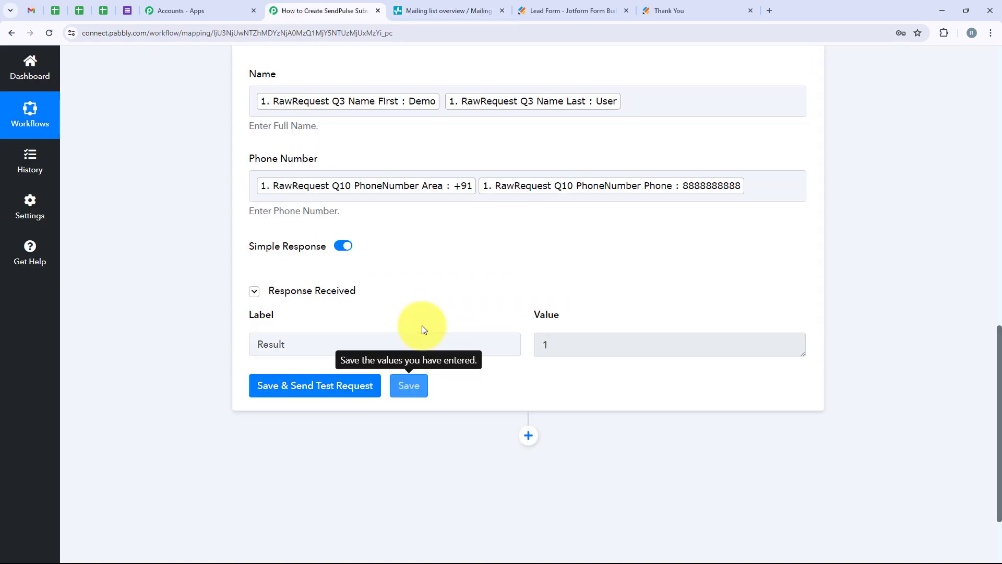
scroll(441, 384, "up", 7)
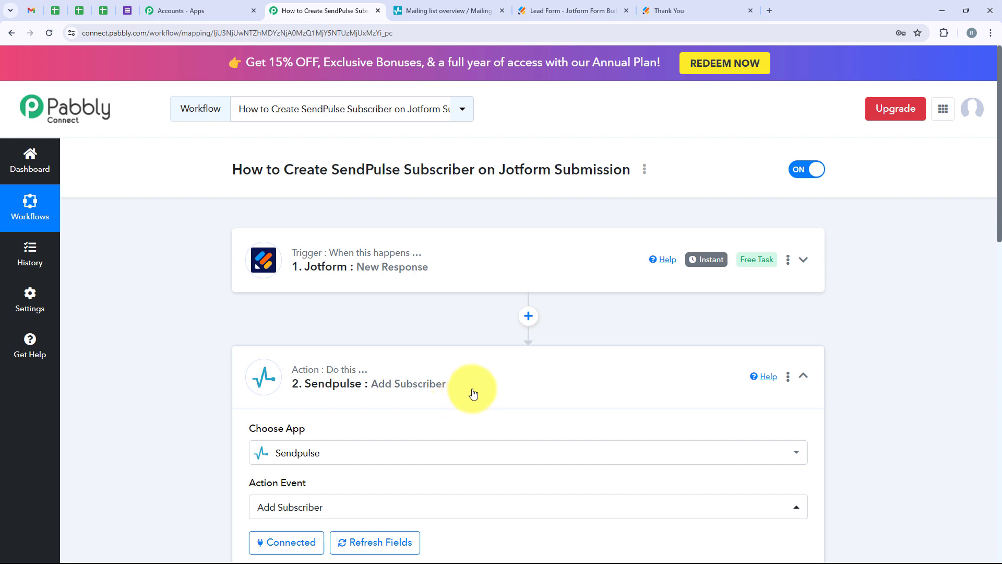
left_click(473, 392)
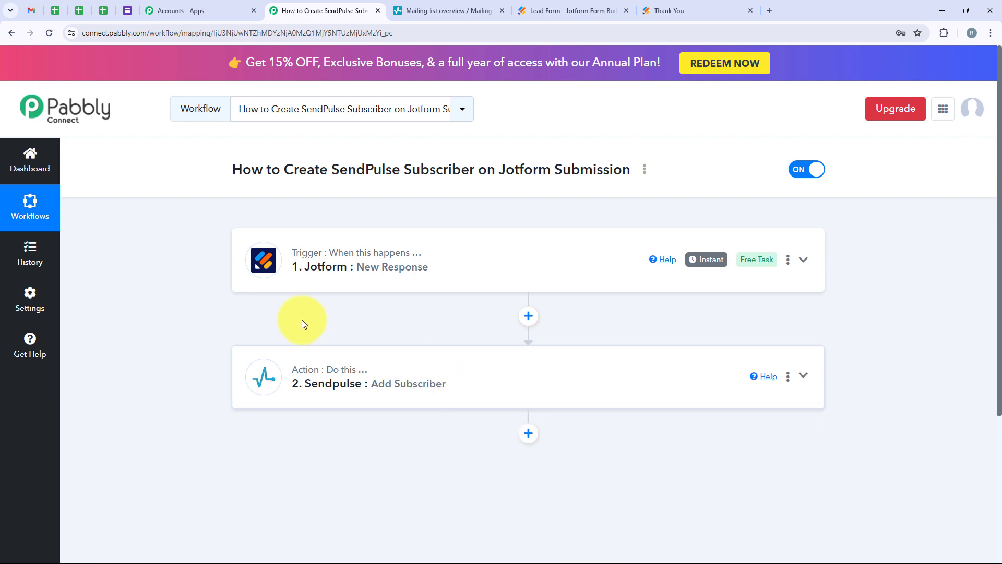
Expand the Jotform New Response trigger and review its webhook URL and the captured name, email and phone values.
left_click(327, 260)
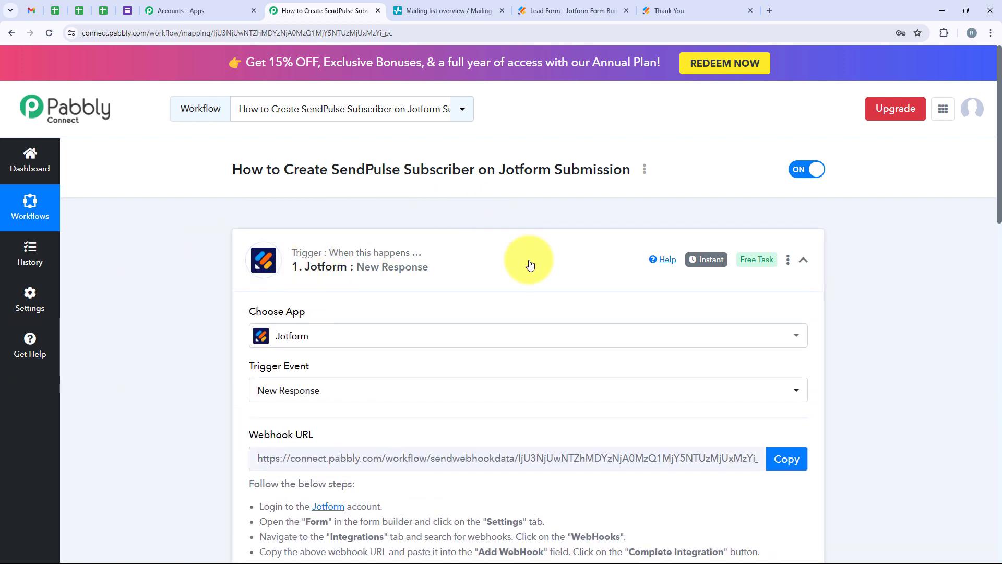
scroll(236, 323, "down", 3)
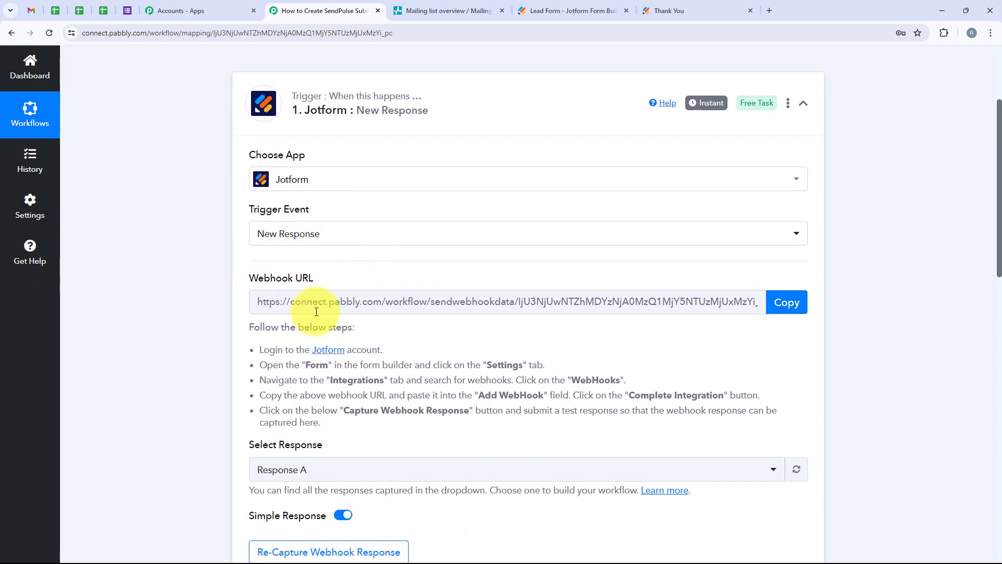
triple_click(300, 285)
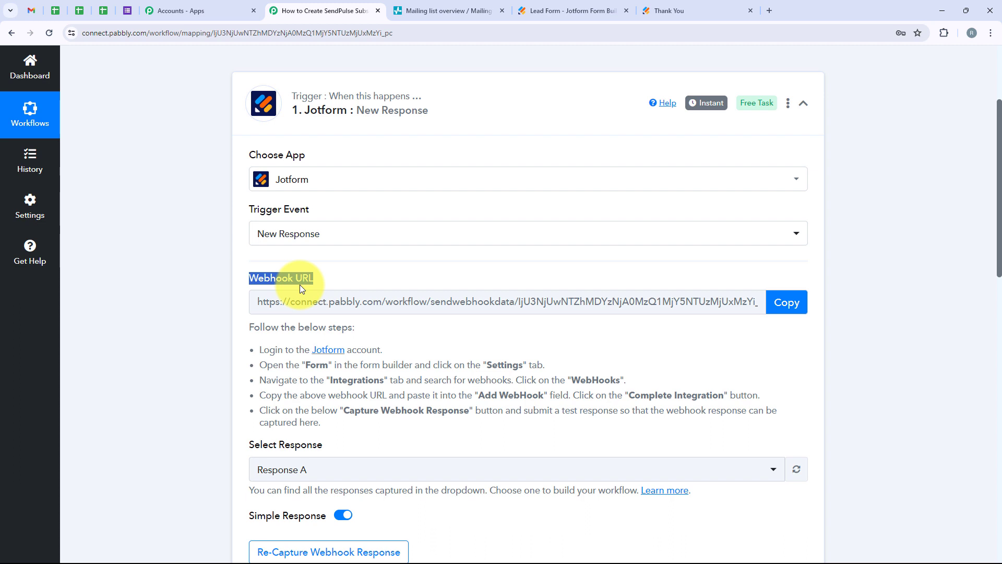
scroll(300, 285, "down", 4)
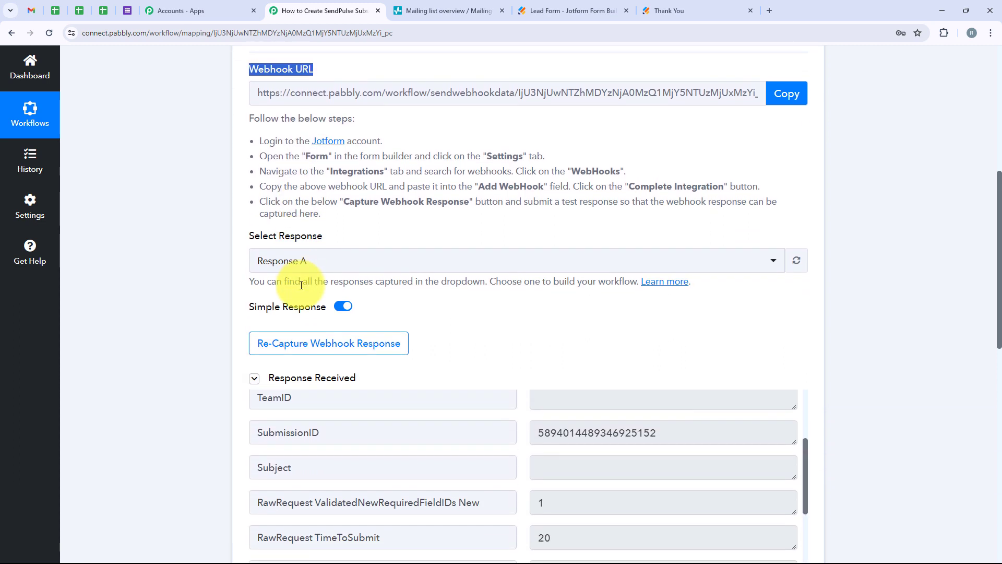
scroll(454, 324, "down", 1)
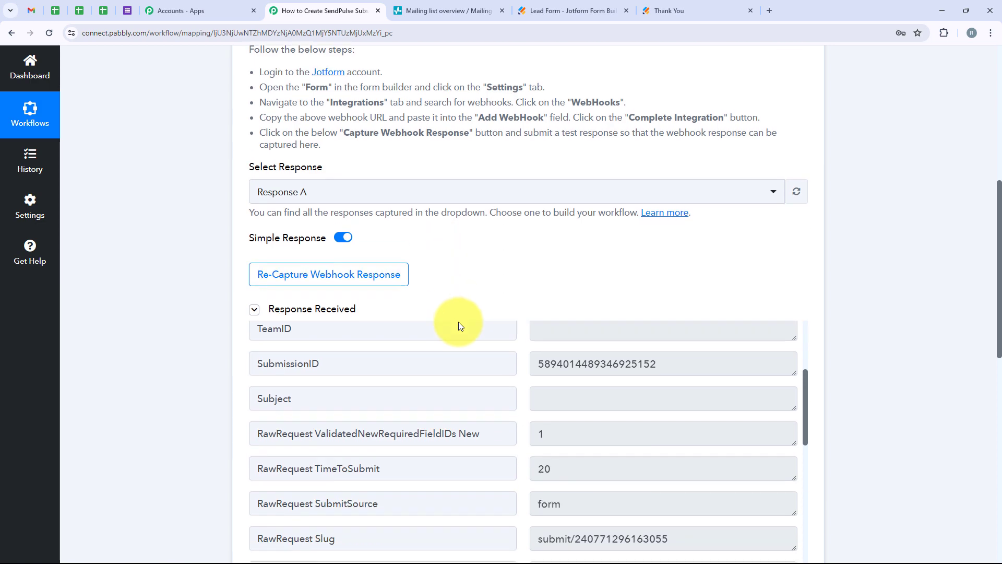
scroll(460, 326, "down", 2)
scroll(642, 302, "down", 2)
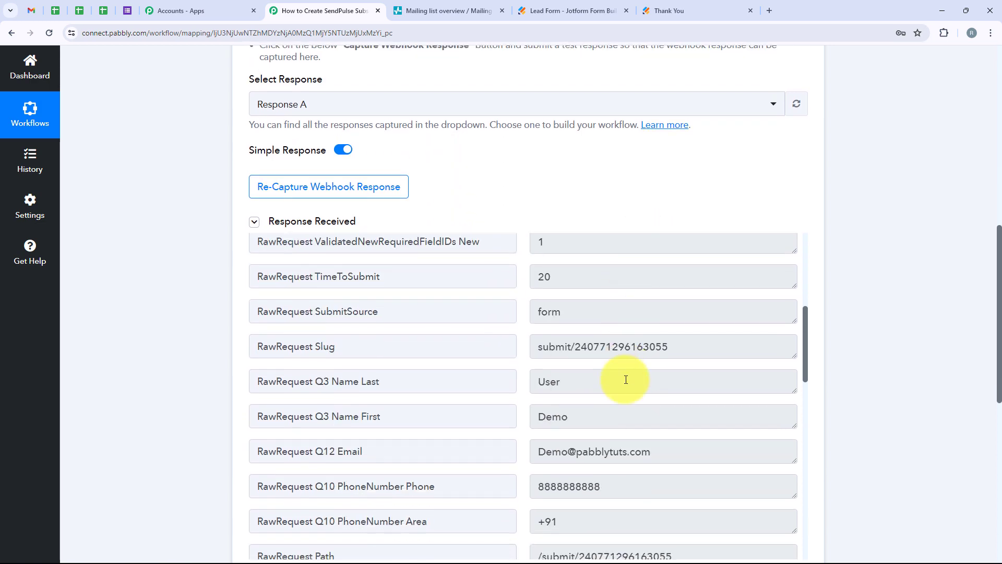
double_click(538, 382)
left_click(581, 416)
scroll(886, 187, "down", 1)
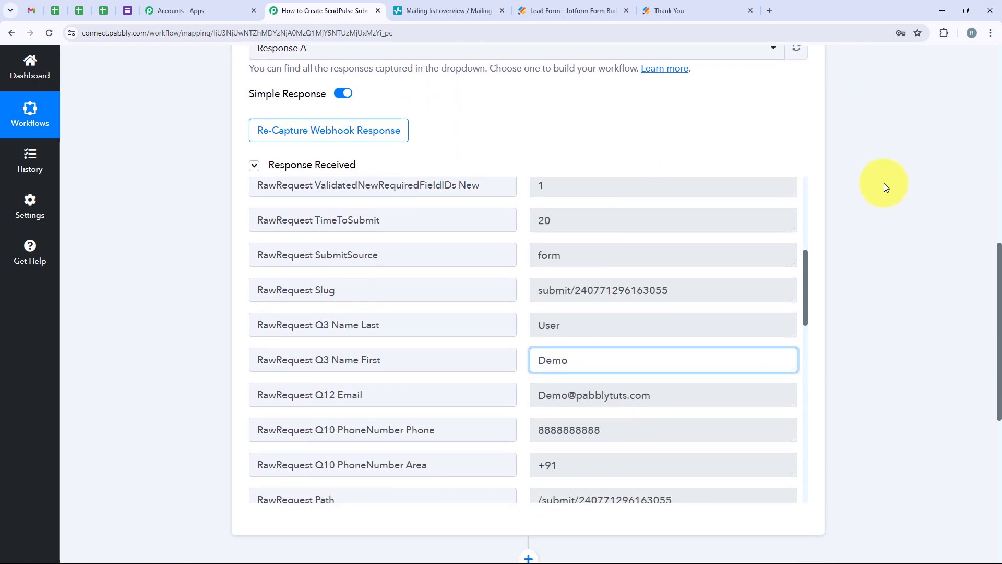
scroll(867, 203, "down", 5)
Expand the Sendpulse Add Subscriber action and review its chosen app, action event and connection.
left_click(386, 266)
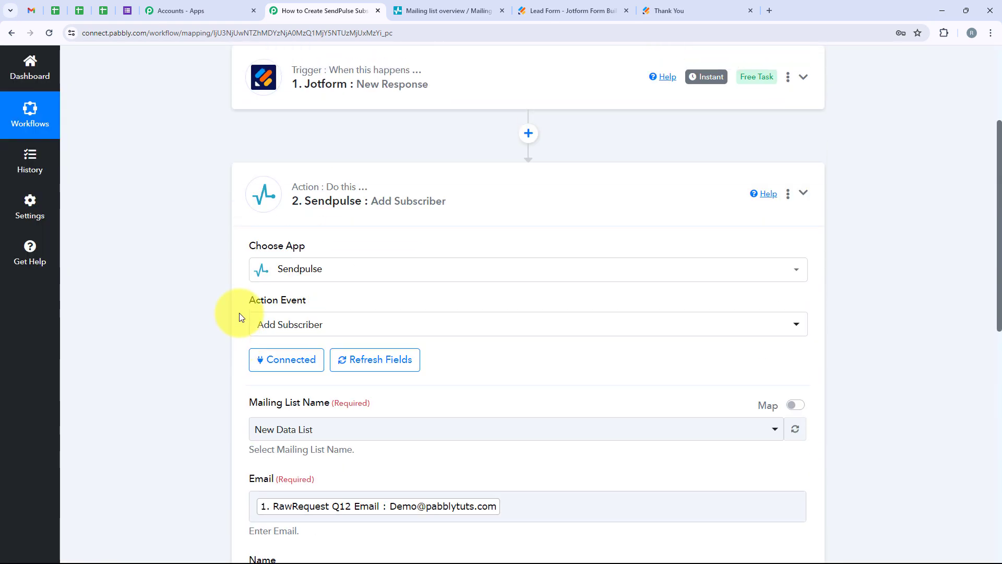
left_click_drag(248, 246, 312, 245)
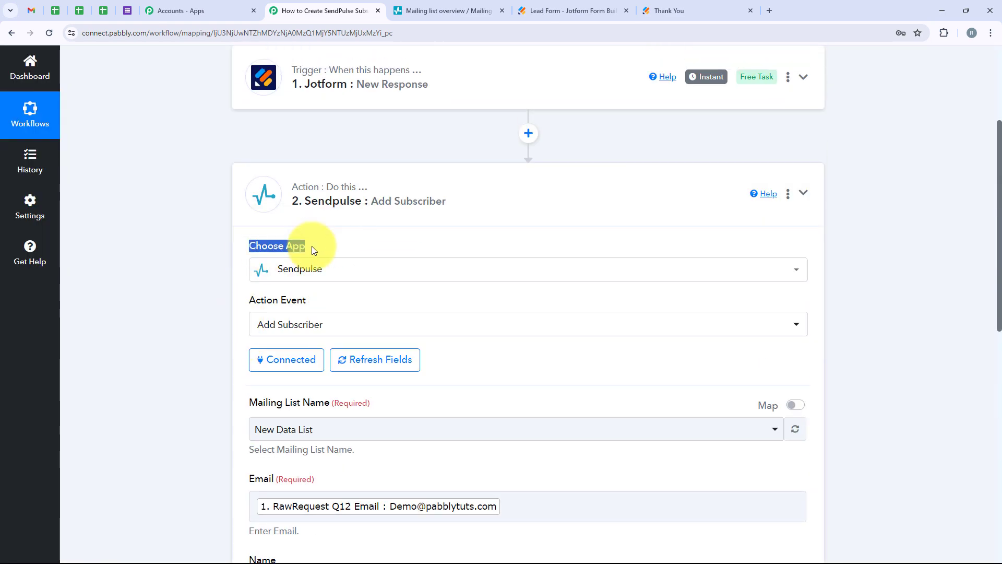
left_click(313, 308)
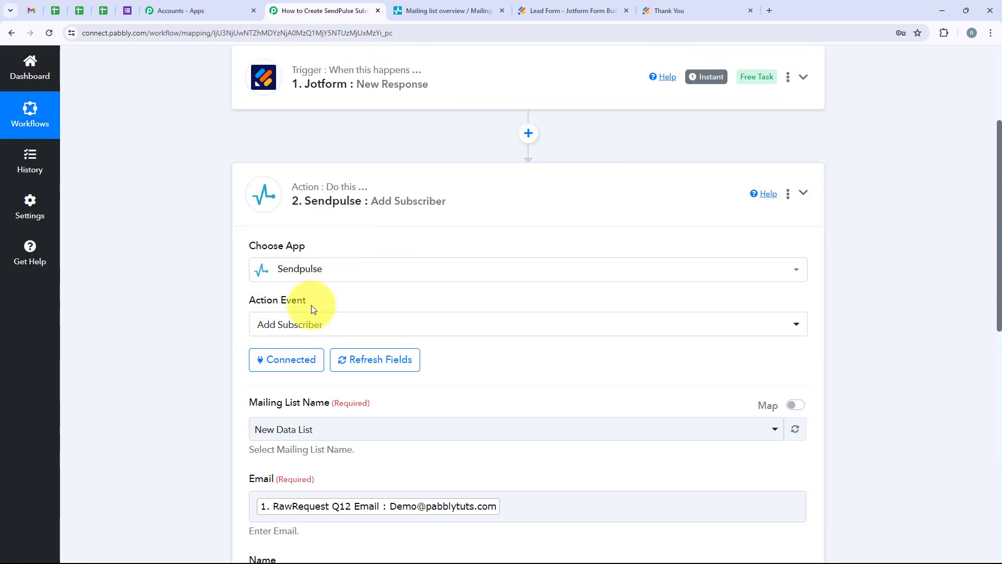
left_click_drag(313, 309, 268, 286)
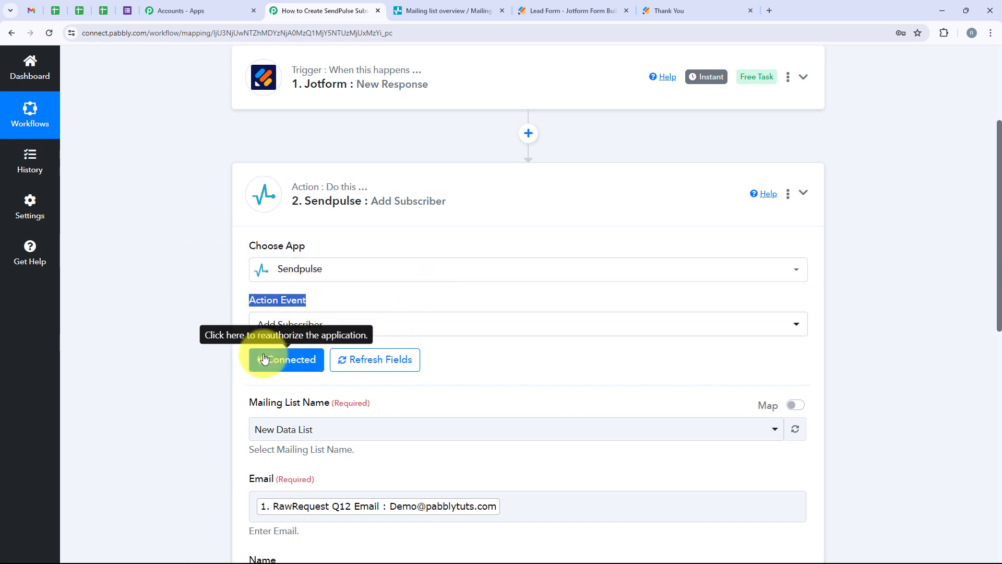
scroll(264, 360, "down", 3)
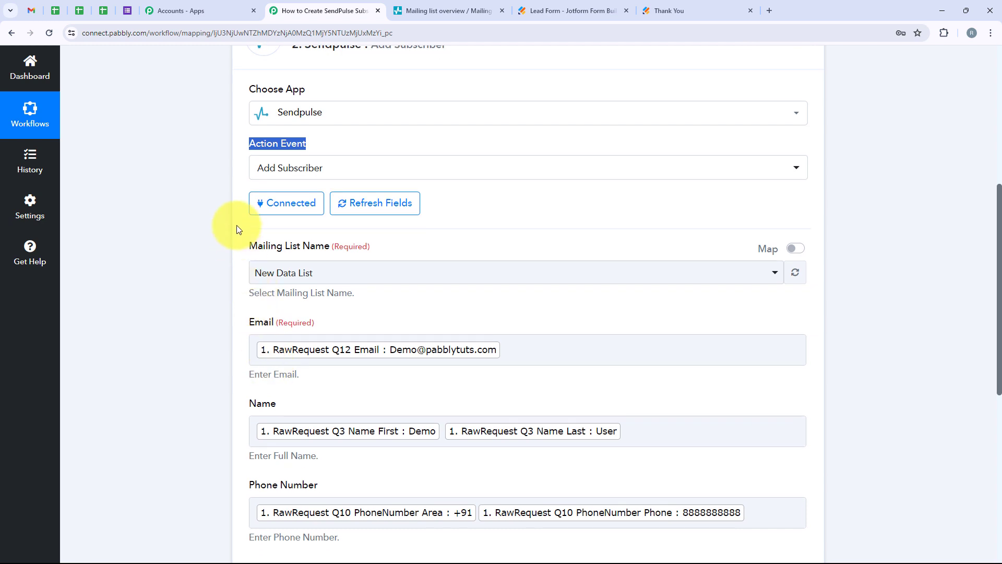
Review the Sendpulse action's mailing list name and its mapped email, name and phone number fields.
left_click_drag(239, 249, 328, 251)
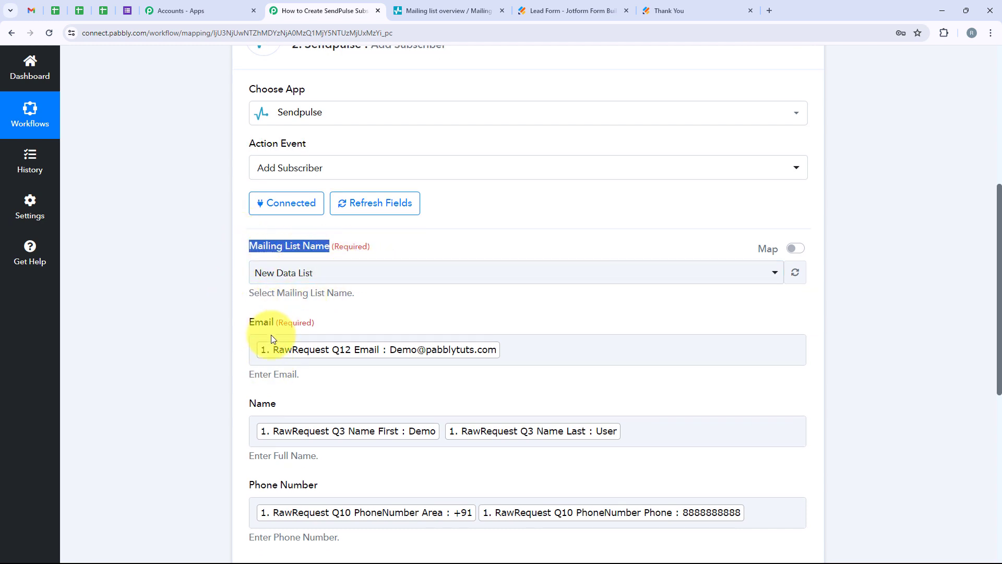
scroll(264, 340, "down", 2)
left_click_drag(245, 217, 277, 216)
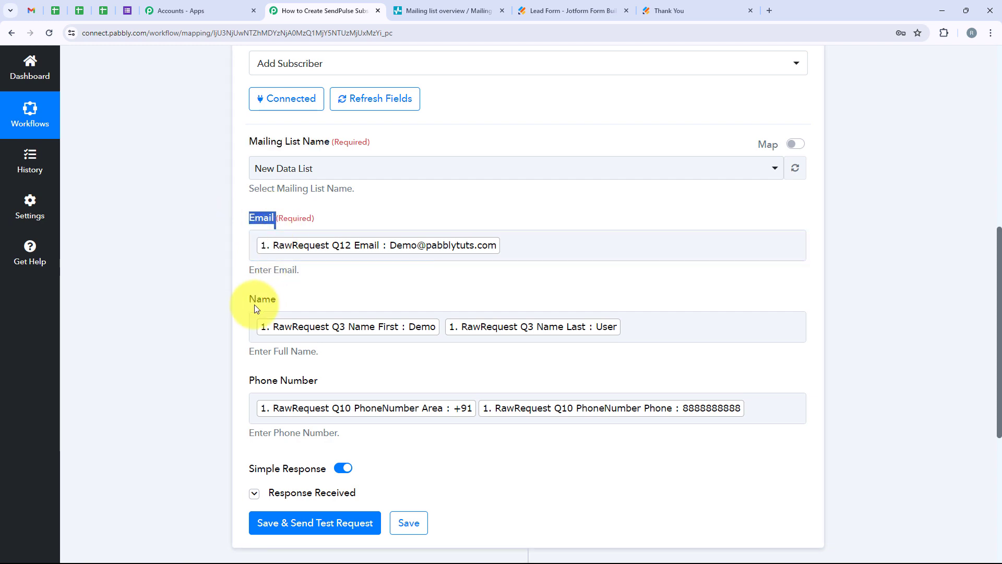
left_click_drag(246, 298, 280, 299)
left_click_drag(245, 380, 395, 378)
left_click(334, 372)
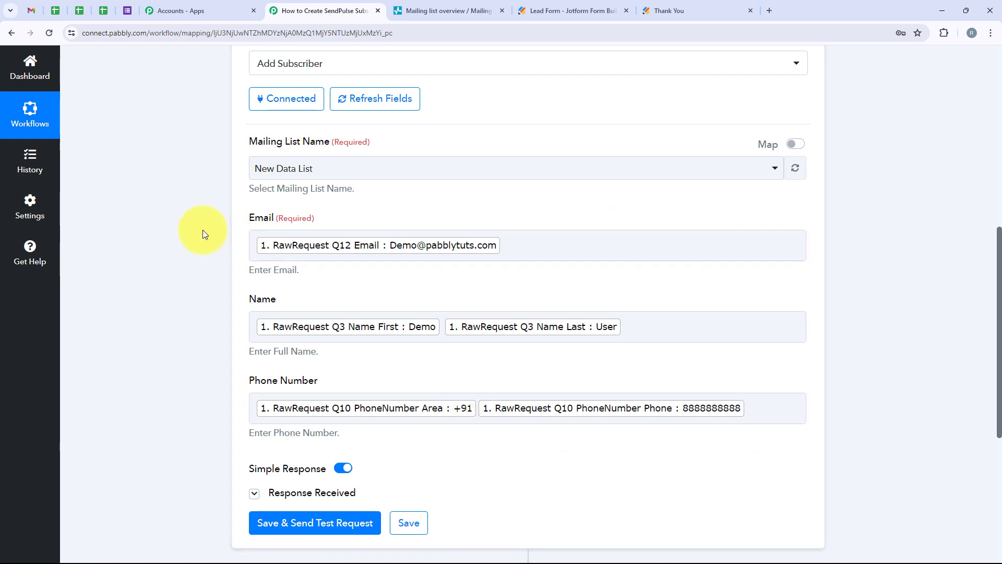
Switch to SendPulse and select the two test contacts in the last and first rows of the New Data List.
left_click(477, 11)
left_click(177, 422)
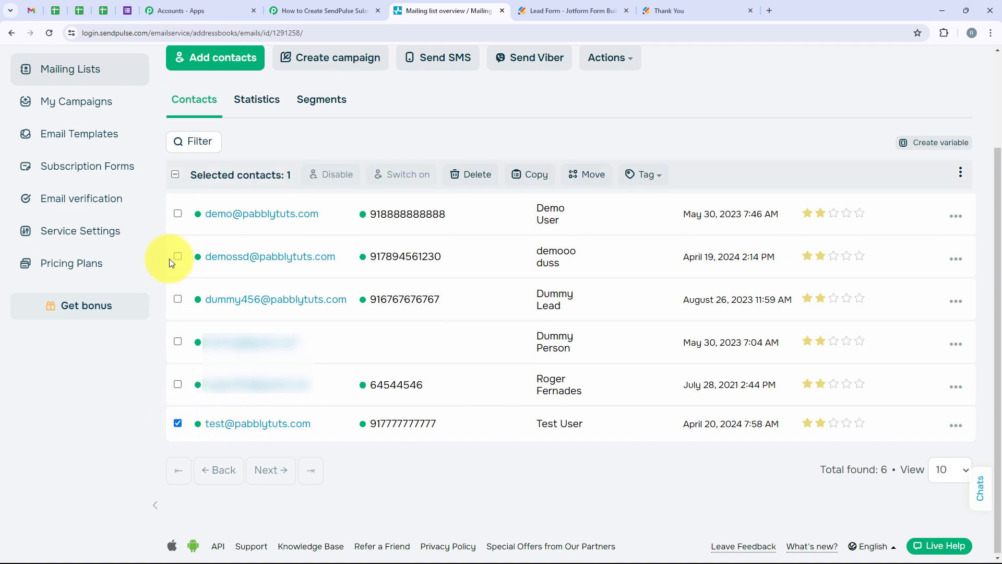
left_click(177, 213)
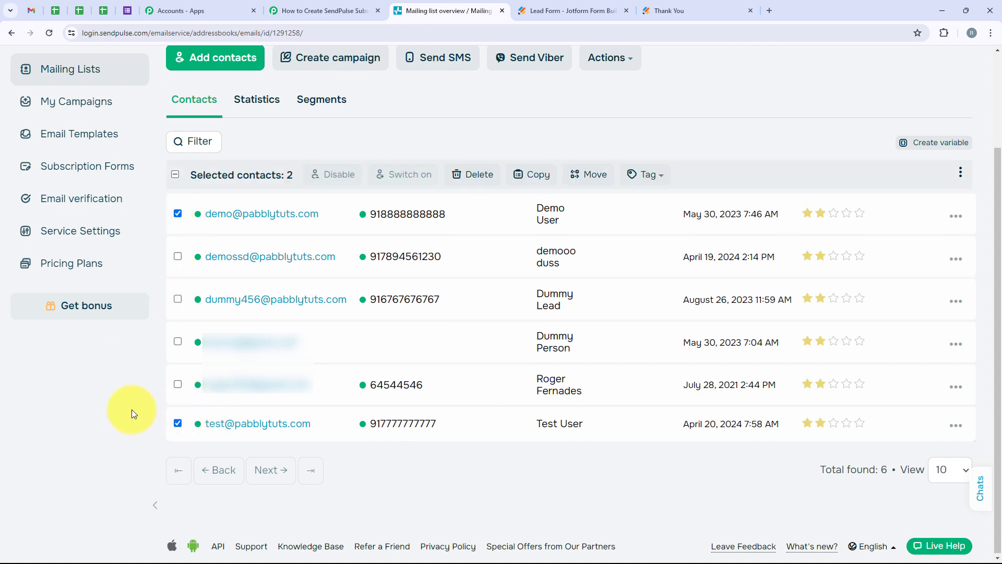
Return to the Pabbly Connect workflow and collapse the Sendpulse Add Subscriber action to show the two-step overview.
left_click(272, 9)
scroll(434, 383, "up", 4)
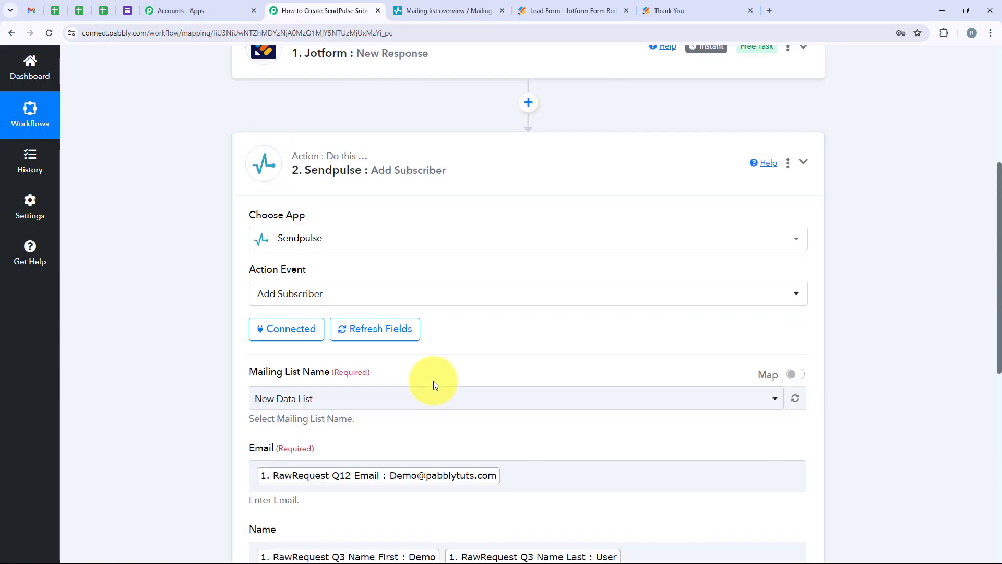
scroll(433, 385, "up", 5)
left_click(519, 374)
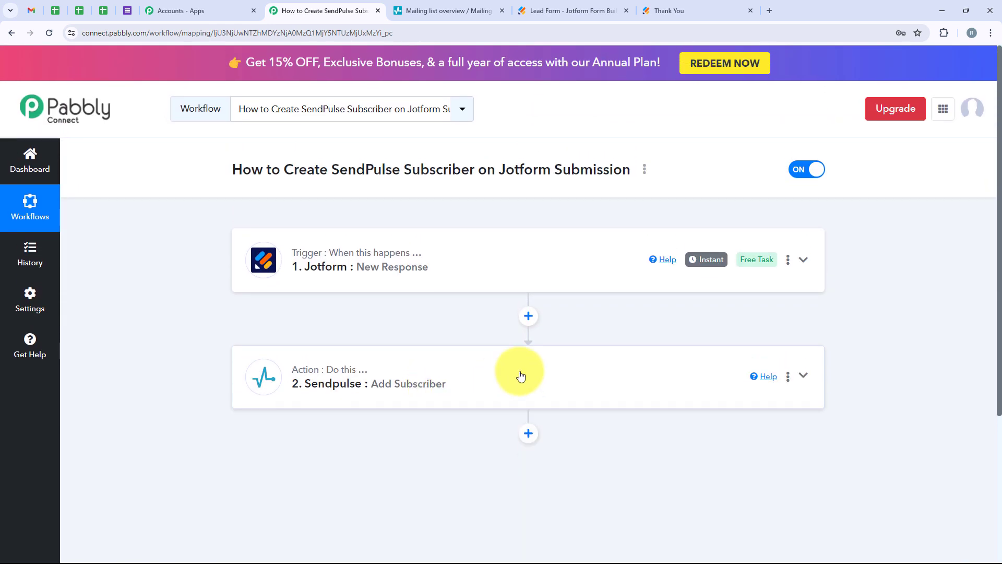